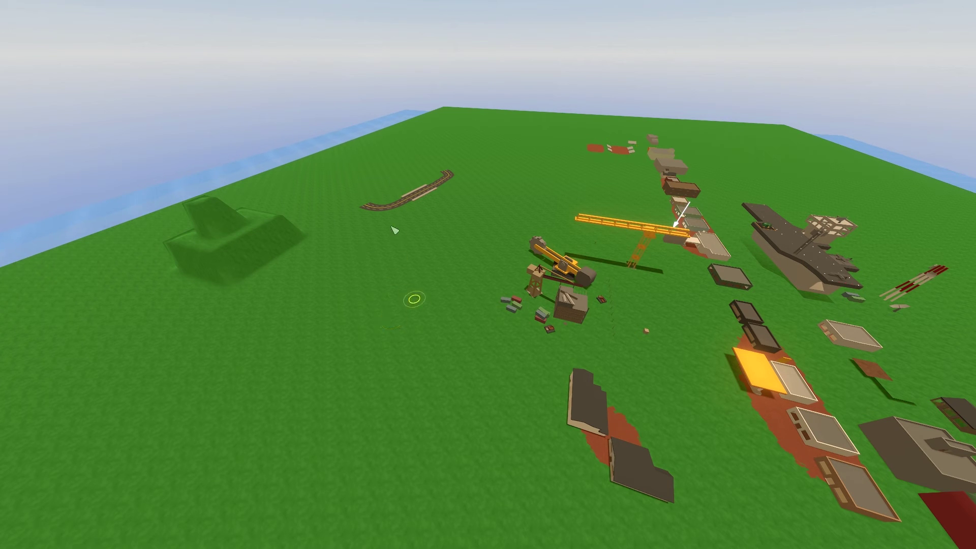
Show the devkit editor interface over the map and make the Selection Tool active.
right_click_drag(452, 277, 290, 274)
key("w")
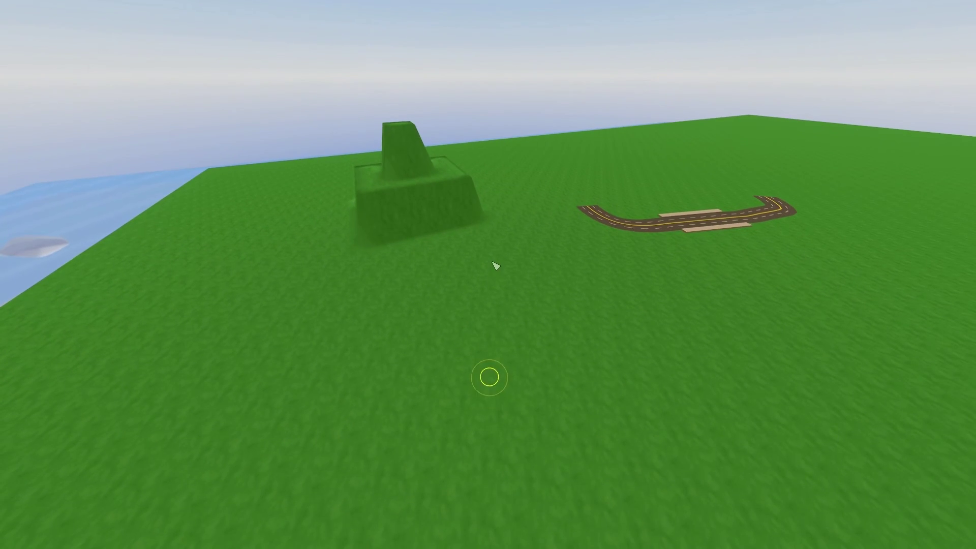
key("grave")
right_click_drag(446, 269, 474, 275)
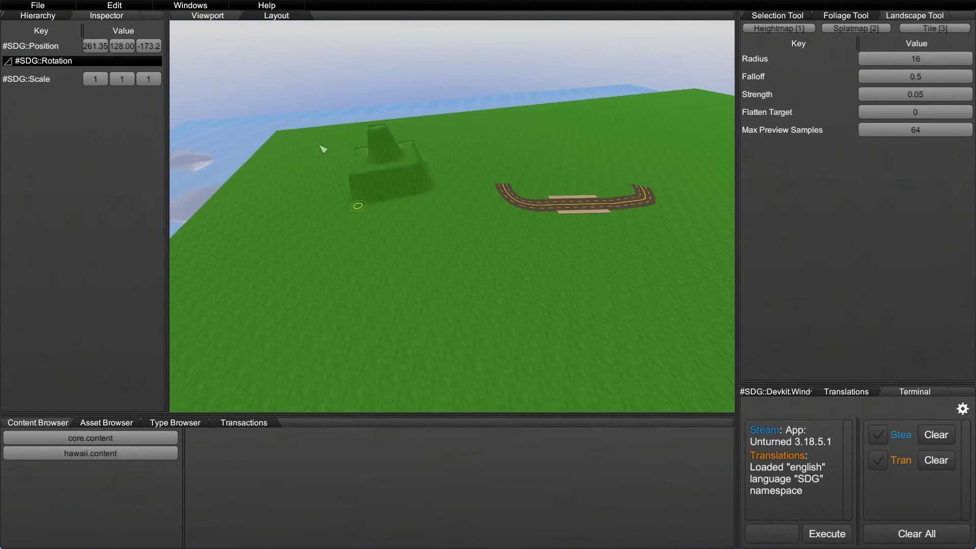
left_click(197, 7)
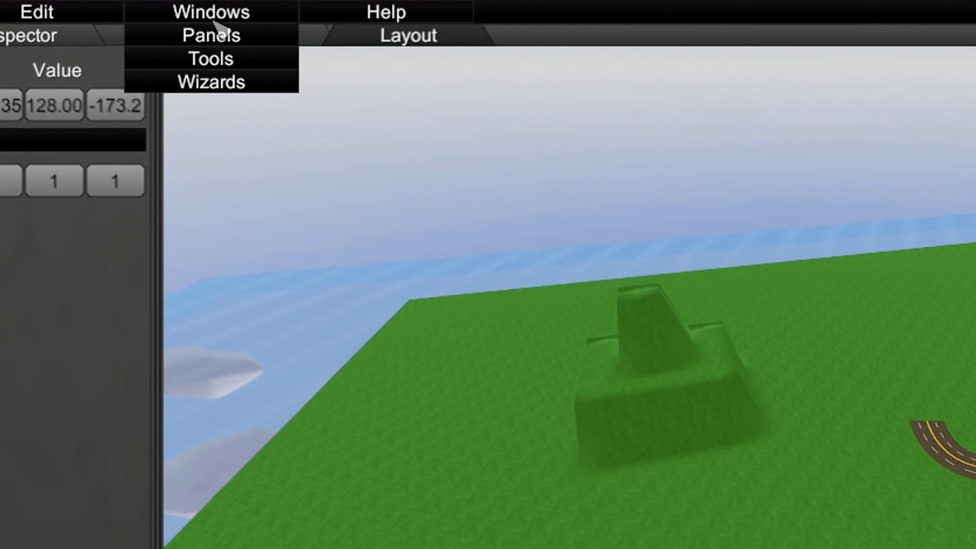
mouse_move(198, 27)
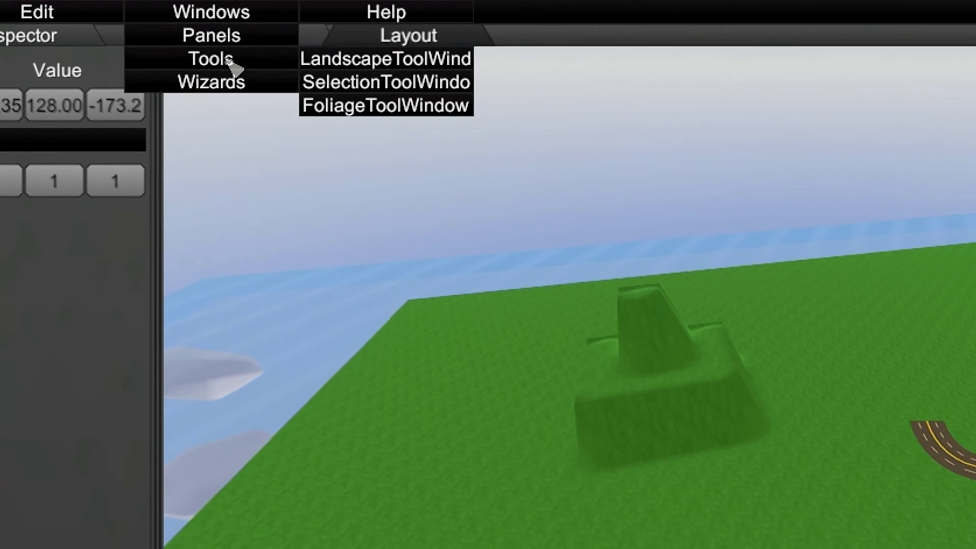
left_click(379, 84)
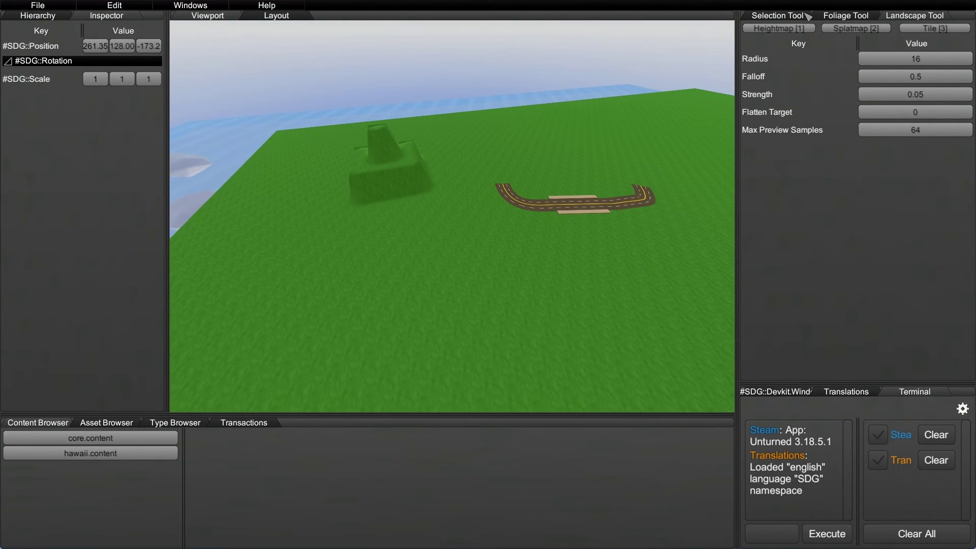
left_click(784, 17)
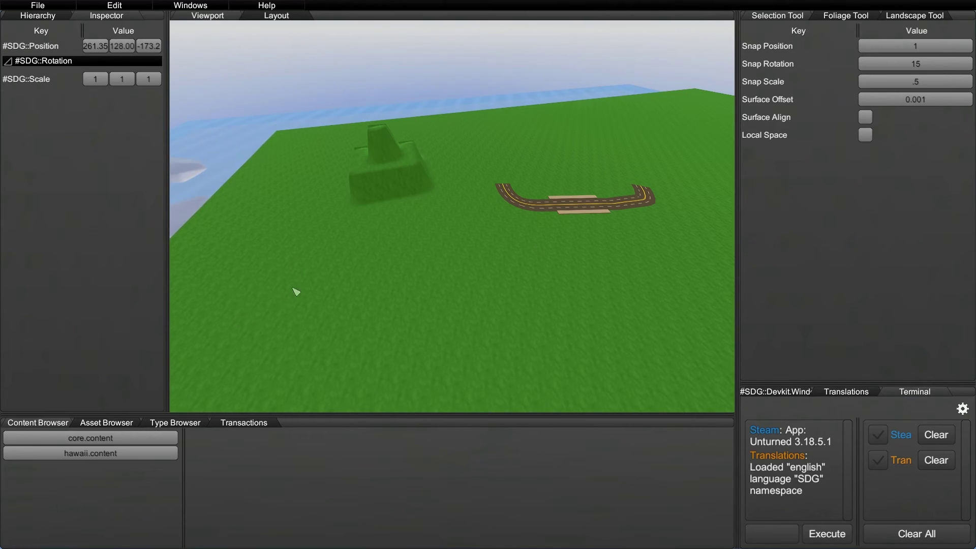
Open the Asset Browser in the editor layout to list the Core asset folders.
right_click_drag(441, 295, 489, 274)
key("w")
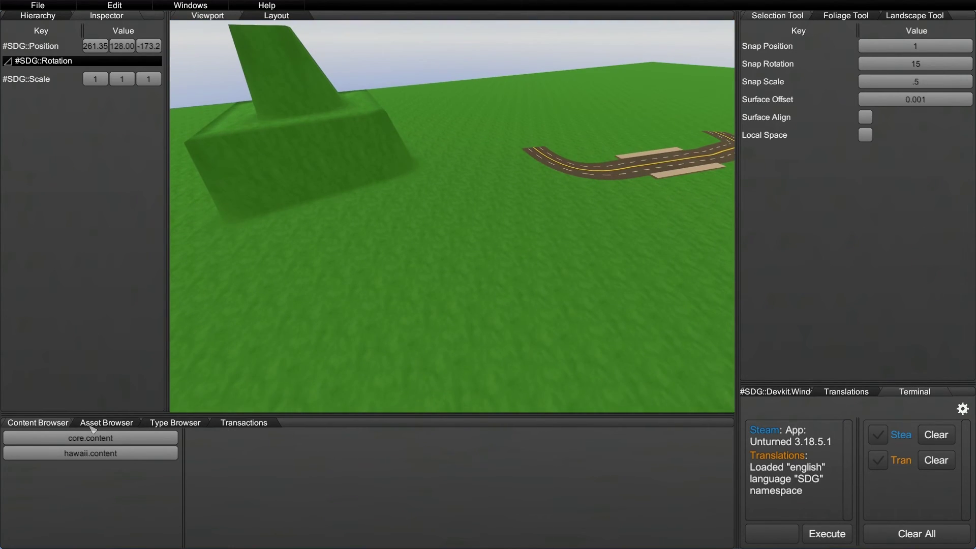
left_click(106, 423)
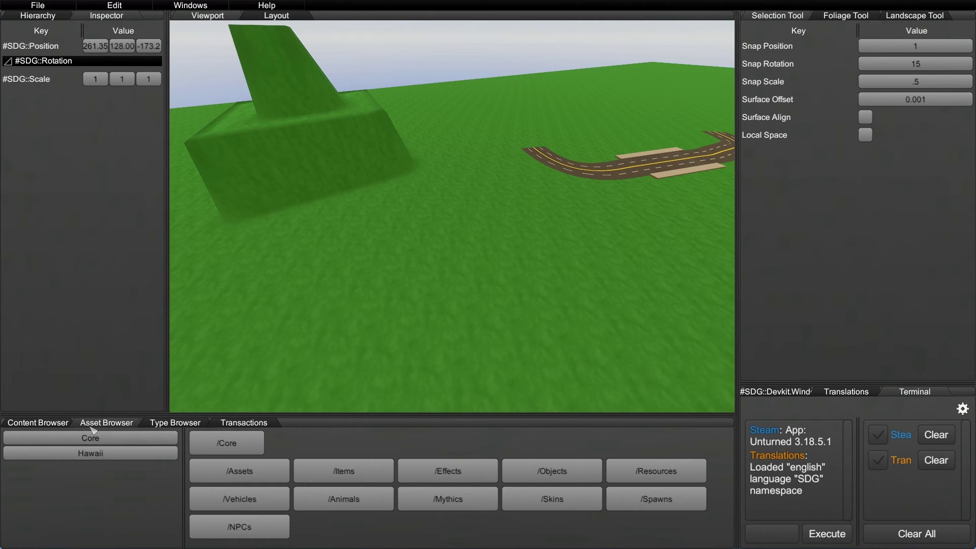
left_click(191, 5)
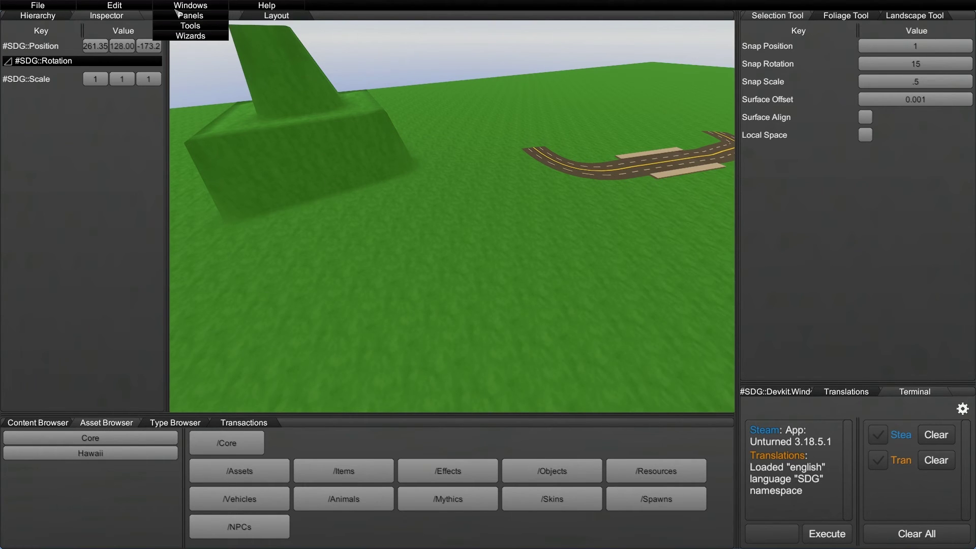
mouse_move(191, 17)
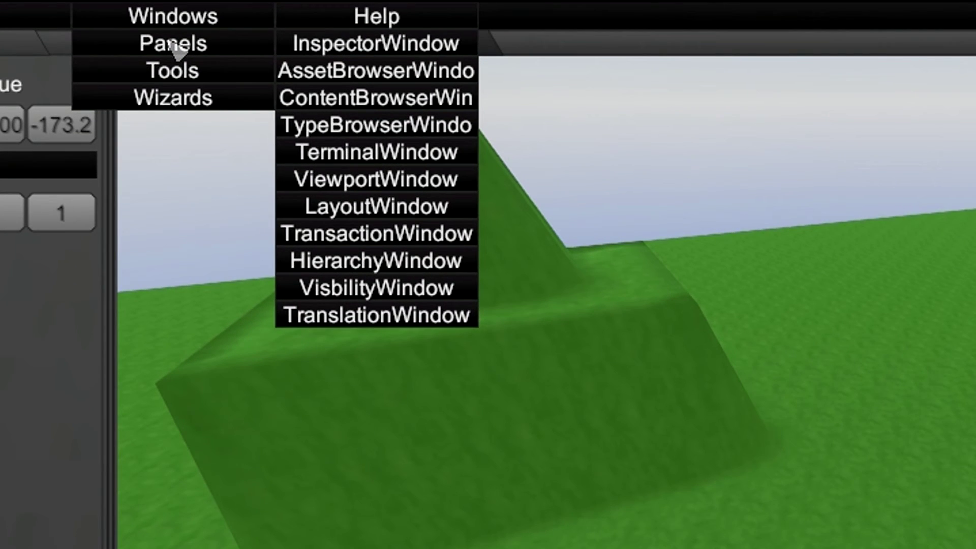
left_click(360, 63)
left_click(193, 15)
mouse_move(201, 52)
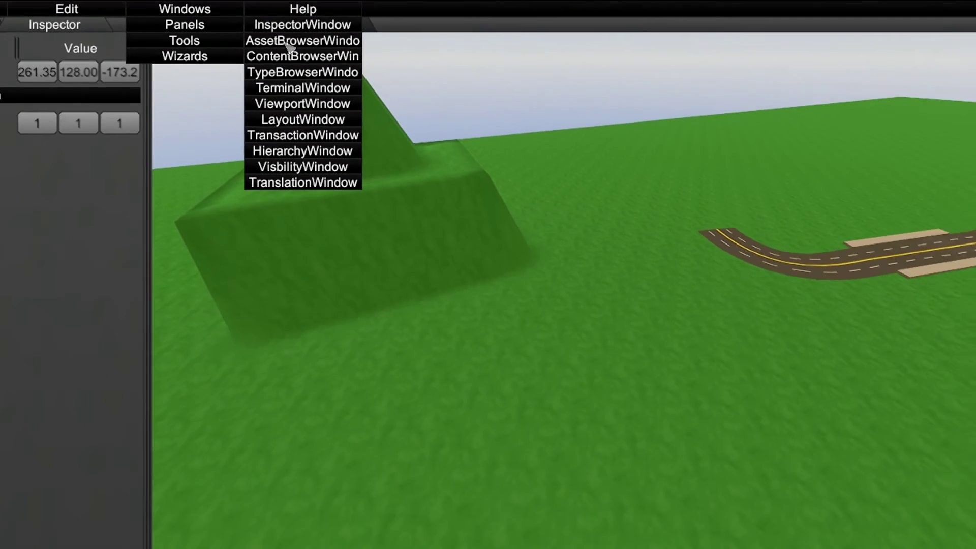
left_click(287, 46)
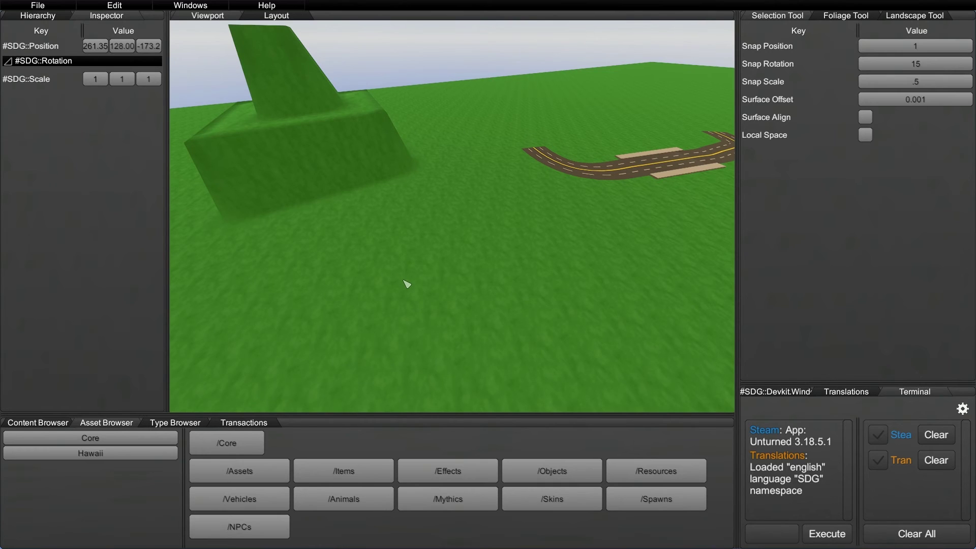
Browse the Hawaii asset folders and Core's Effects folder down to Explosions/Beach_2, and return to the Core root.
left_click(127, 455)
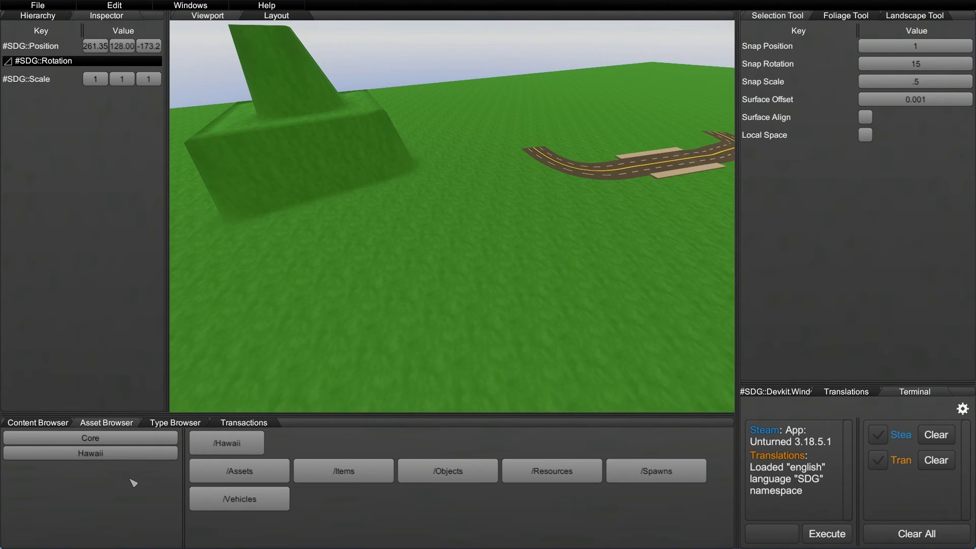
left_click(136, 440)
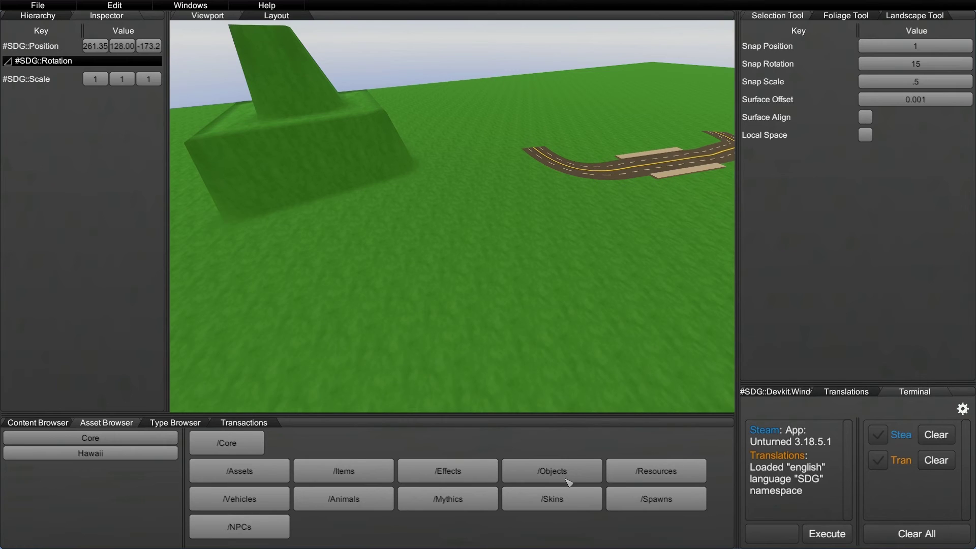
left_click(451, 482)
left_click(347, 476)
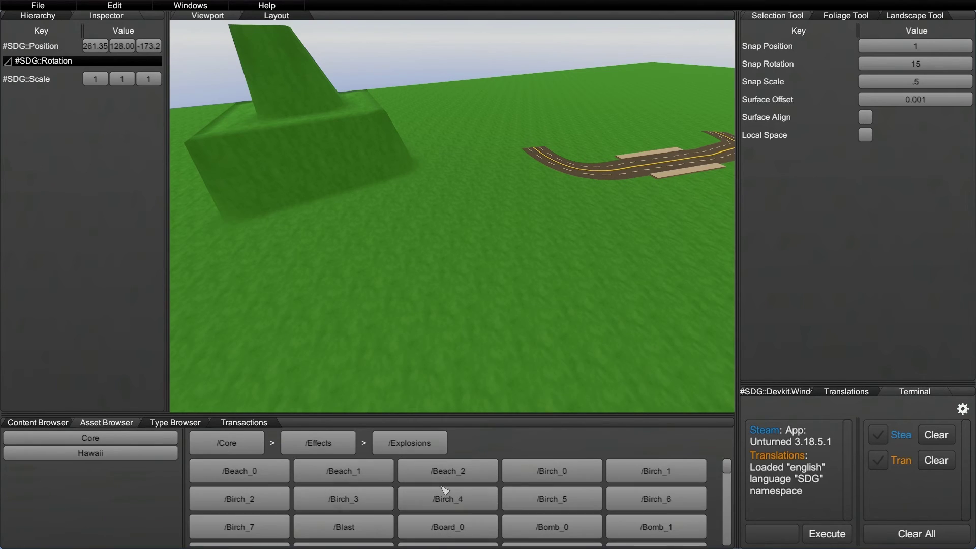
left_click(456, 479)
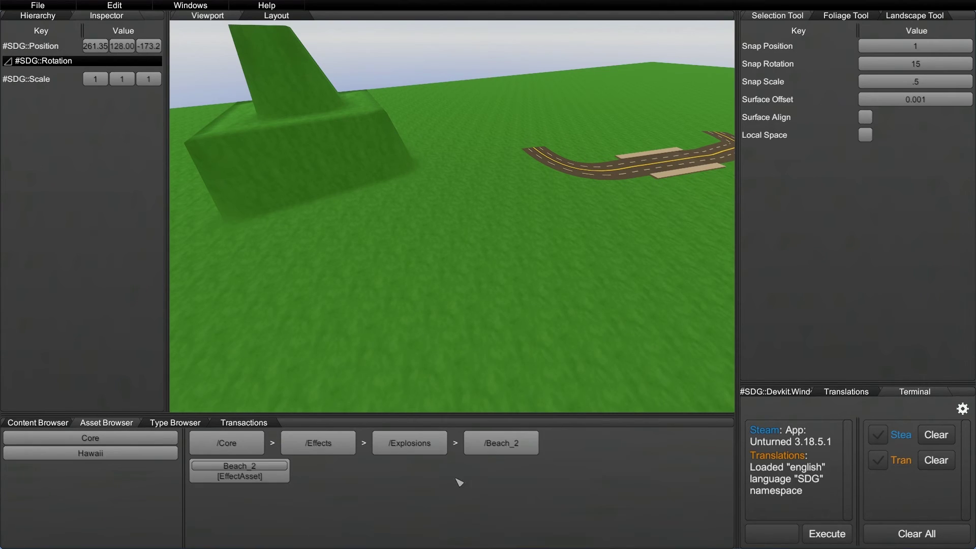
left_click(243, 447)
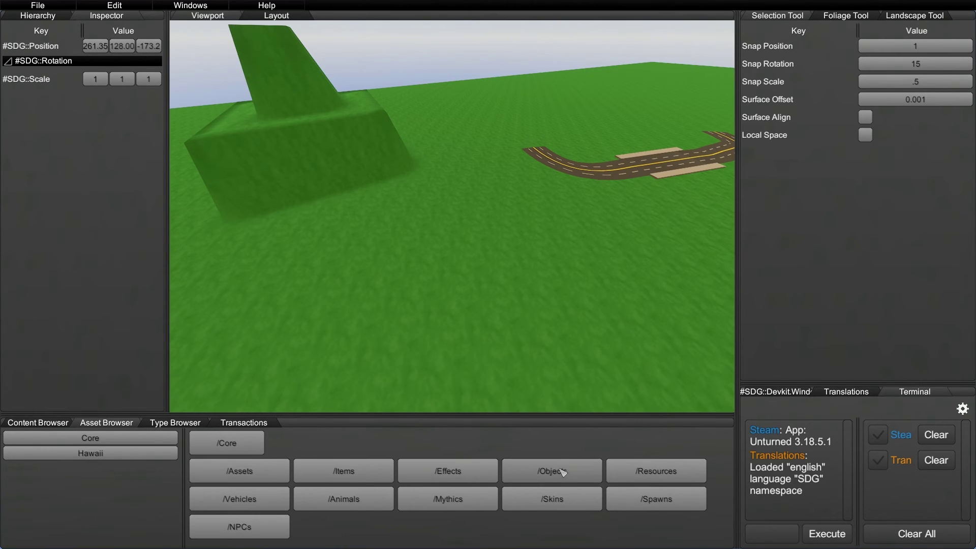
left_click(133, 438)
Look through Core's Objects folder and its Mooki subfolder down to Mansion_0, and go back to Objects.
left_click(583, 480)
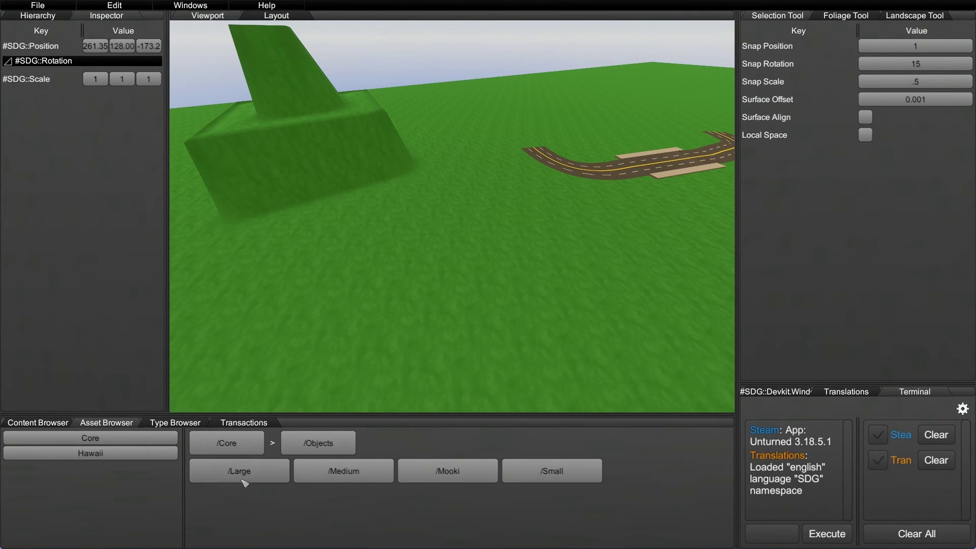
left_click(460, 476)
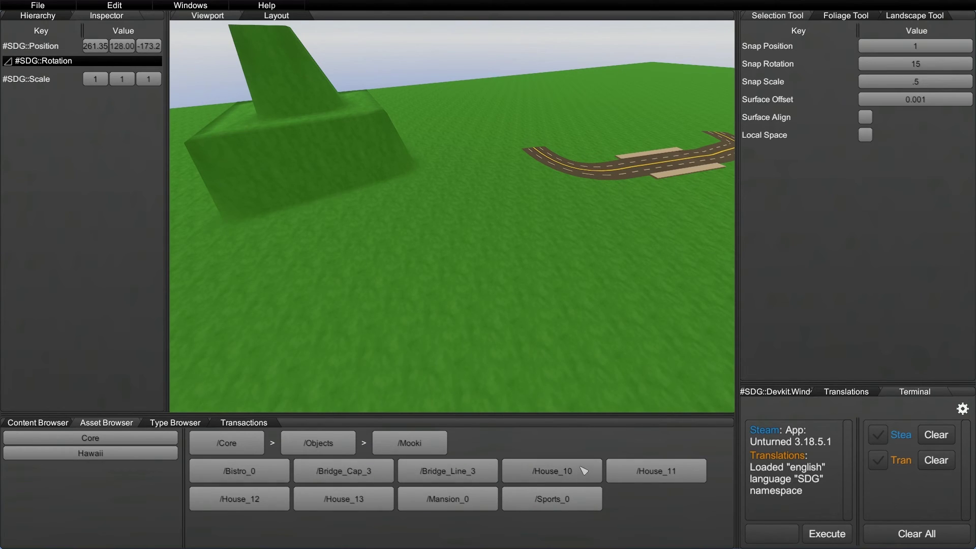
left_click(482, 506)
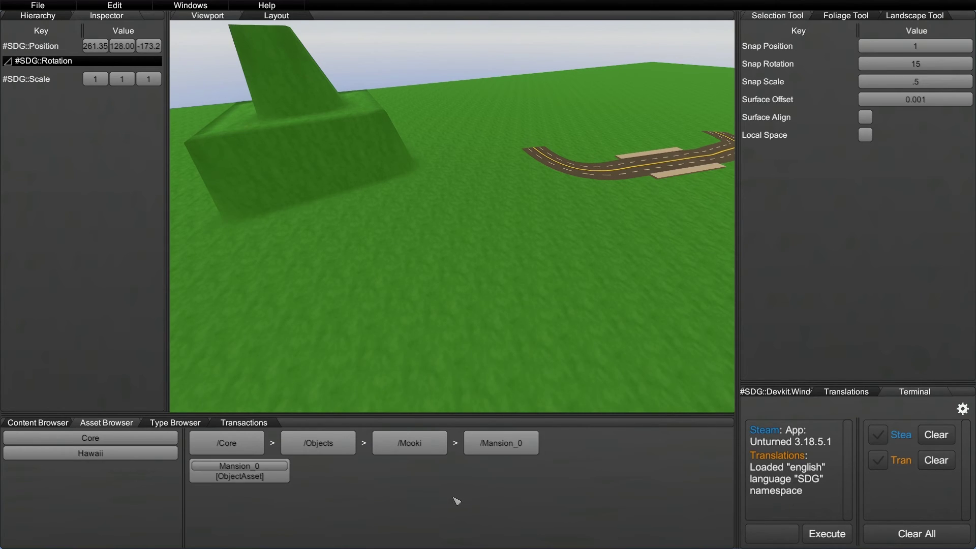
left_click(409, 444)
left_click(333, 443)
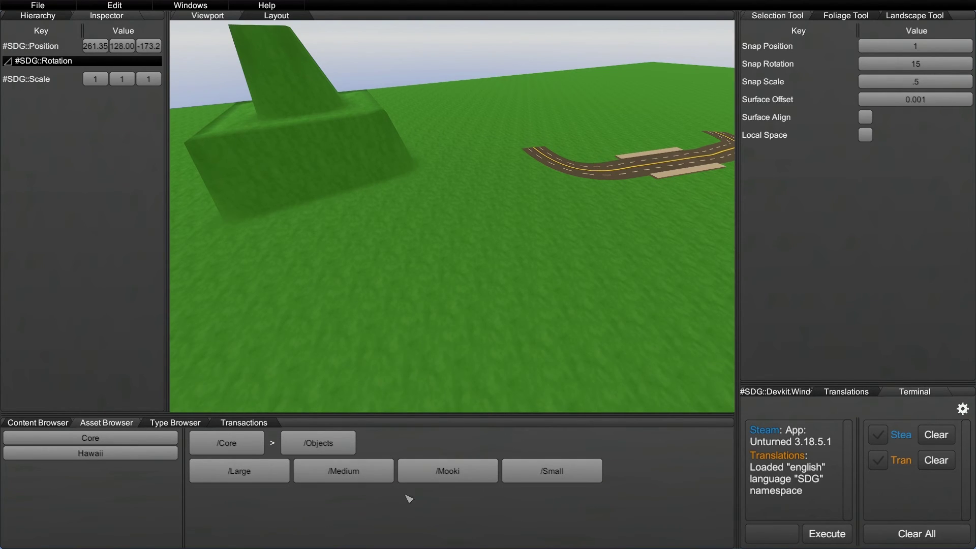
Place the Canister_0 object from Core/Objects/Medium/Business in the scene.
left_click(347, 476)
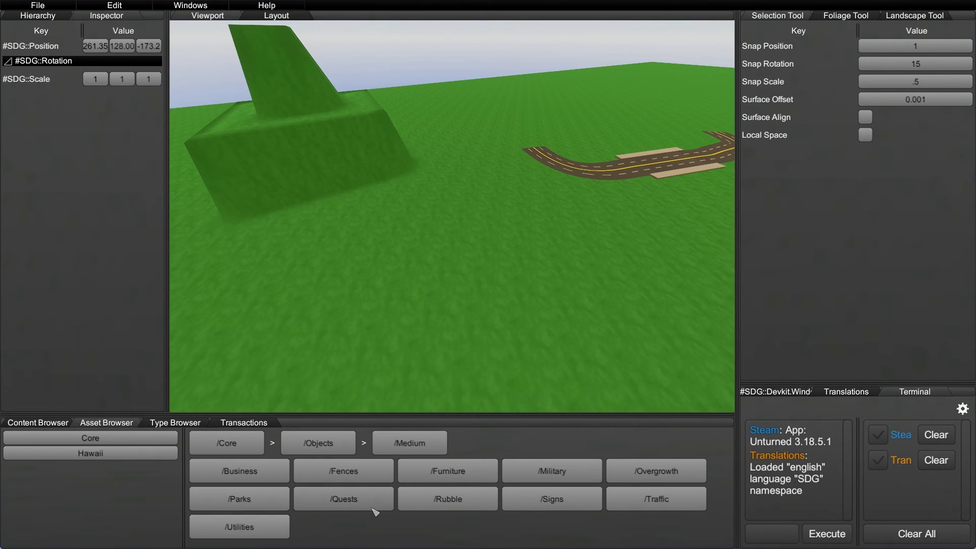
left_click(244, 473)
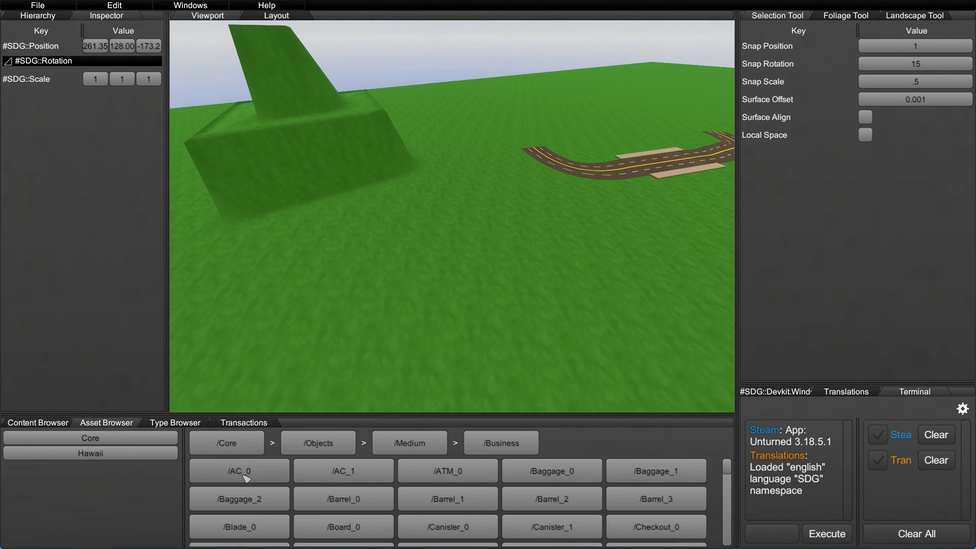
left_click(446, 528)
left_click(272, 476)
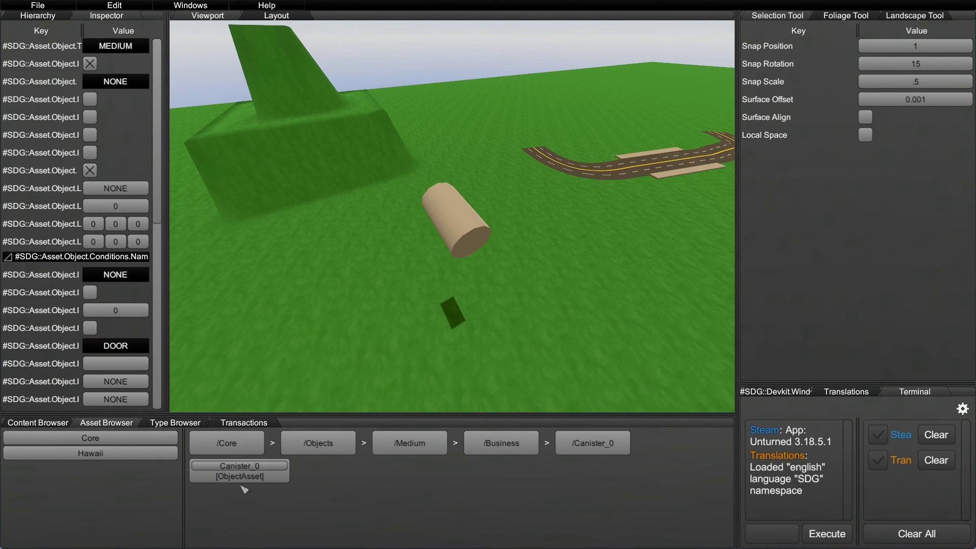
Place a second Canister_0 in the scene and delete it again.
right_click_drag(611, 258, 605, 234)
key("a")
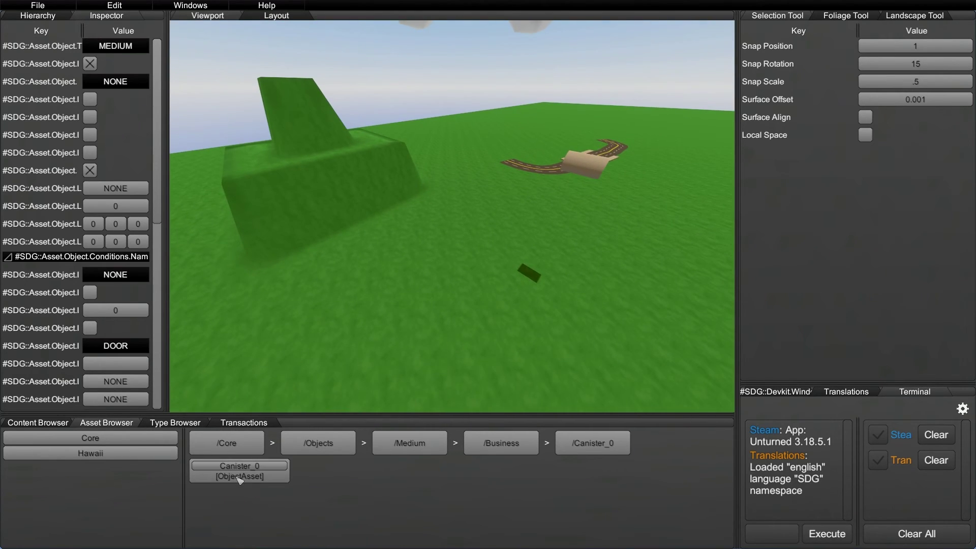
left_click(240, 479)
left_click(450, 217)
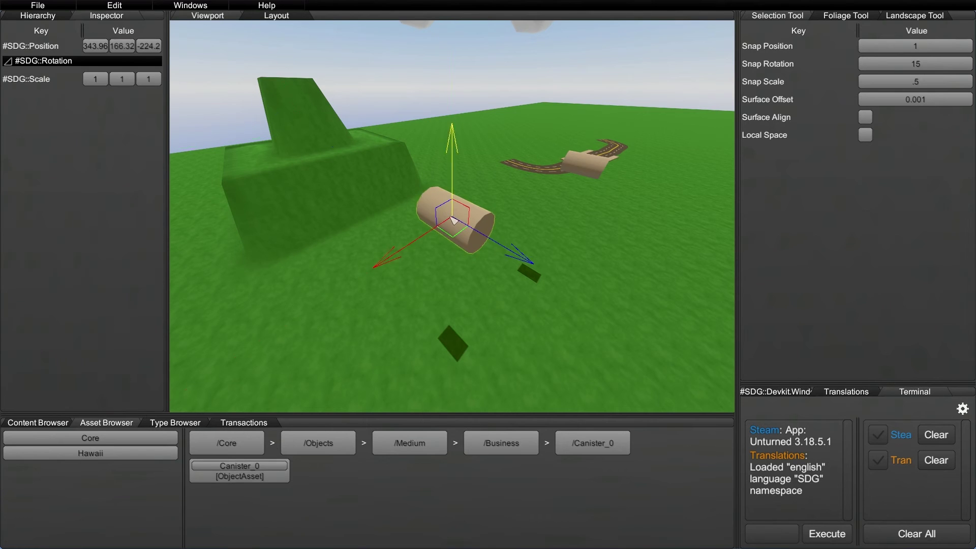
key("Delete")
Select the remaining canister, glance at the Foliage Tool settings, and return to the Selection Tool.
left_click(586, 175)
key("d")
right_click_drag(587, 175, 471, 193)
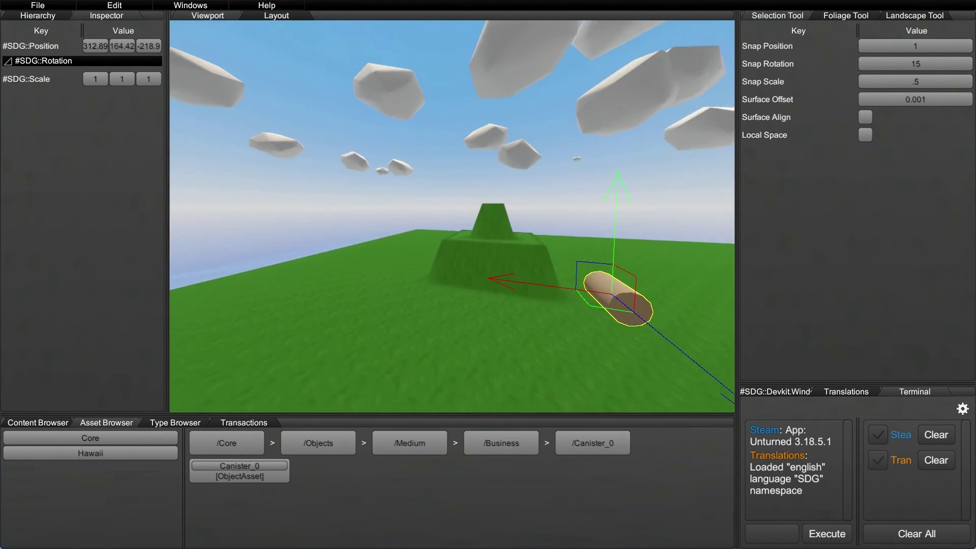
key("d")
key("a")
key("d")
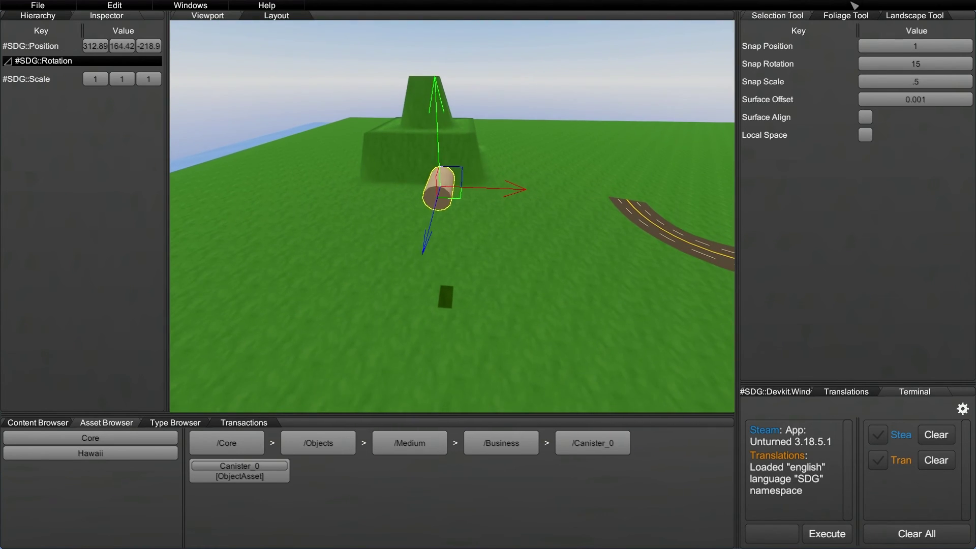
left_click(833, 16)
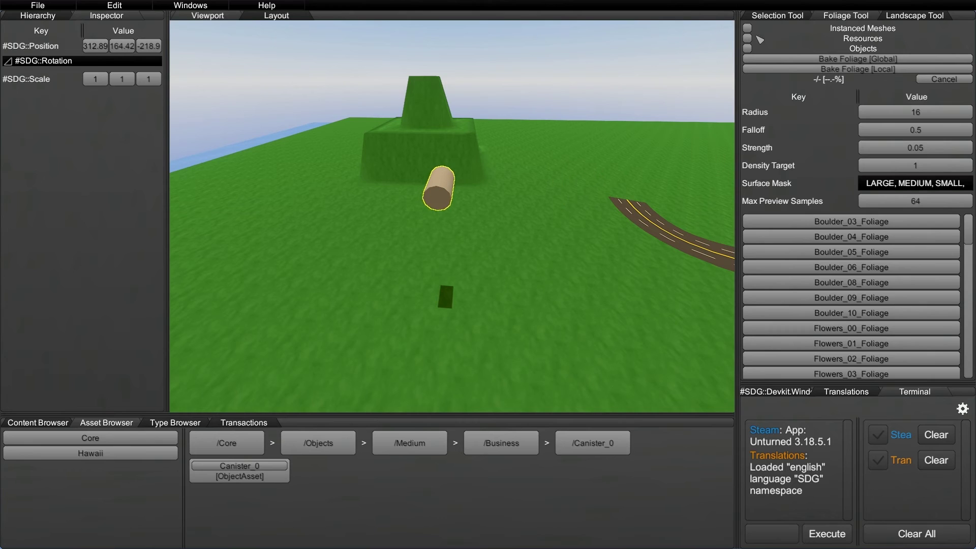
left_click(778, 17)
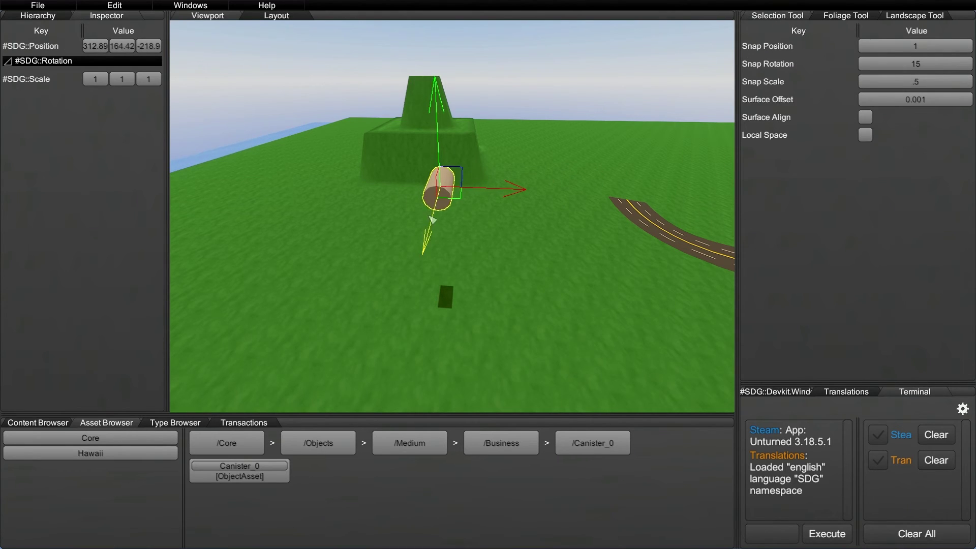
Move the canister along its axes and set it down on the grass near the hill, at about X 361, Y 128, Z -258.
left_click_drag(514, 190, 439, 190)
left_click_drag(336, 92, 334, 112)
key("e")
left_click_drag(402, 227, 362, 235)
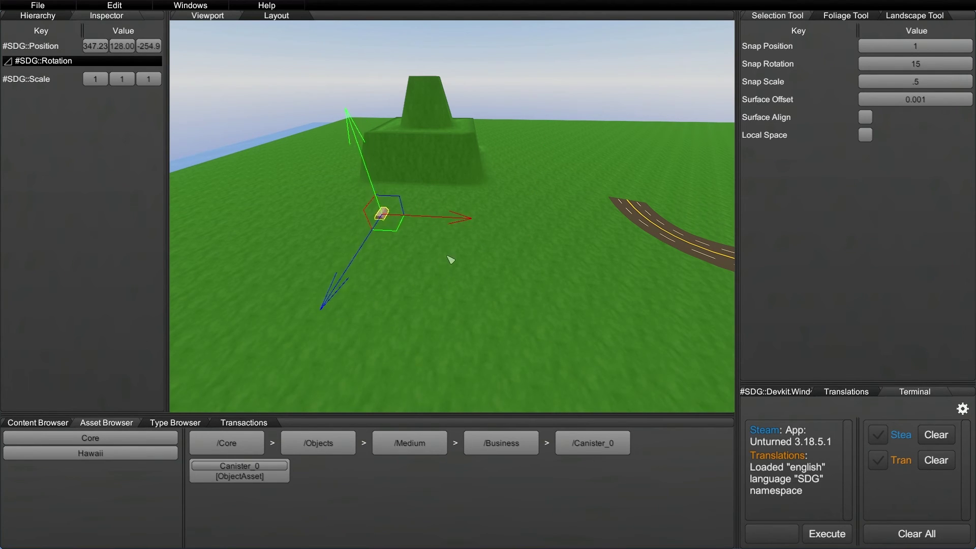
key("e")
key("e")
key("e")
right_click_drag(405, 264, 350, 208)
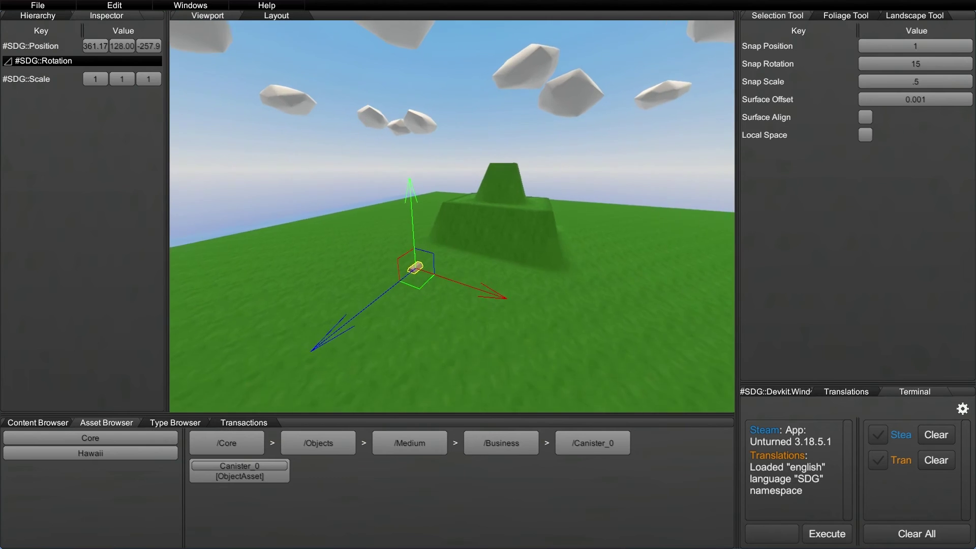
Shift the canister along its red and blue axes to about X 355, Z -261.
key("w")
right_click_drag(488, 278, 488, 356)
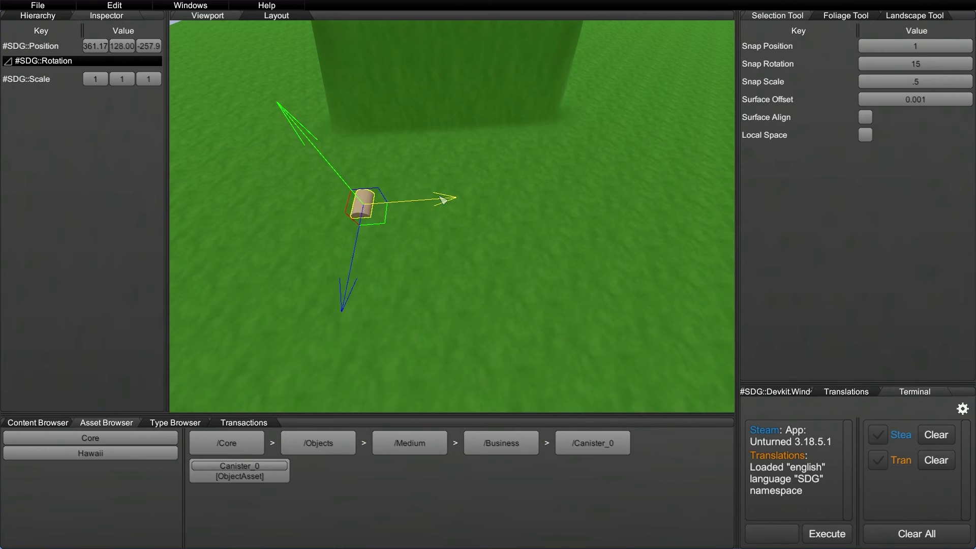
left_click_drag(443, 199, 467, 200)
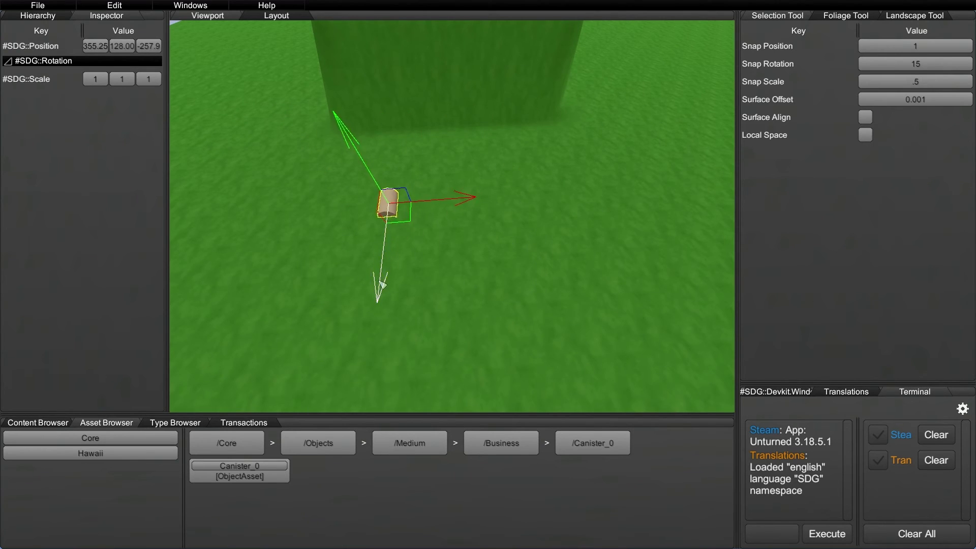
mouse_move(382, 286)
left_mouse_down()
mouse_move(386, 373)
mouse_move(377, 219)
mouse_move(378, 280)
left_mouse_up()
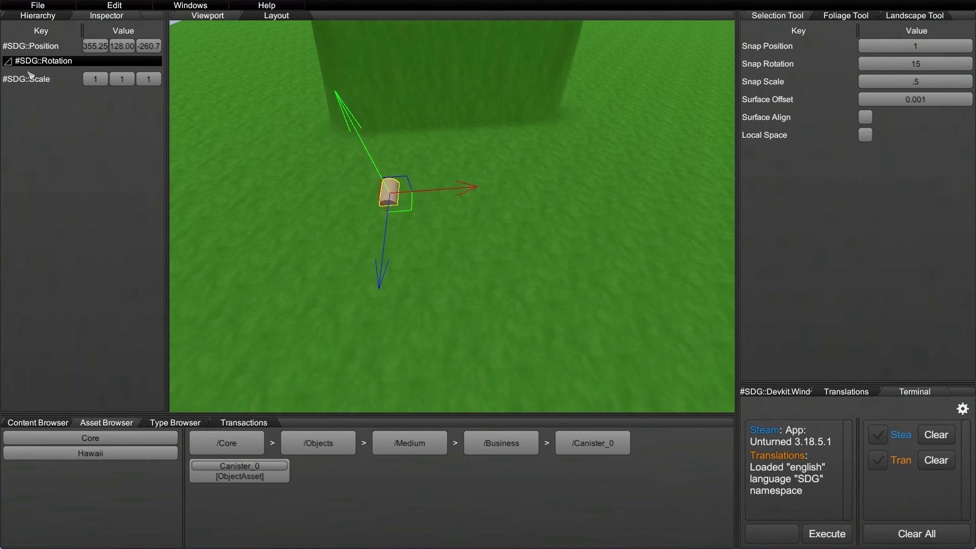
Slide the canister back and forth along its red and blue axes, leaving it at about X 350, Z -253.
left_click_drag(461, 188, 555, 204)
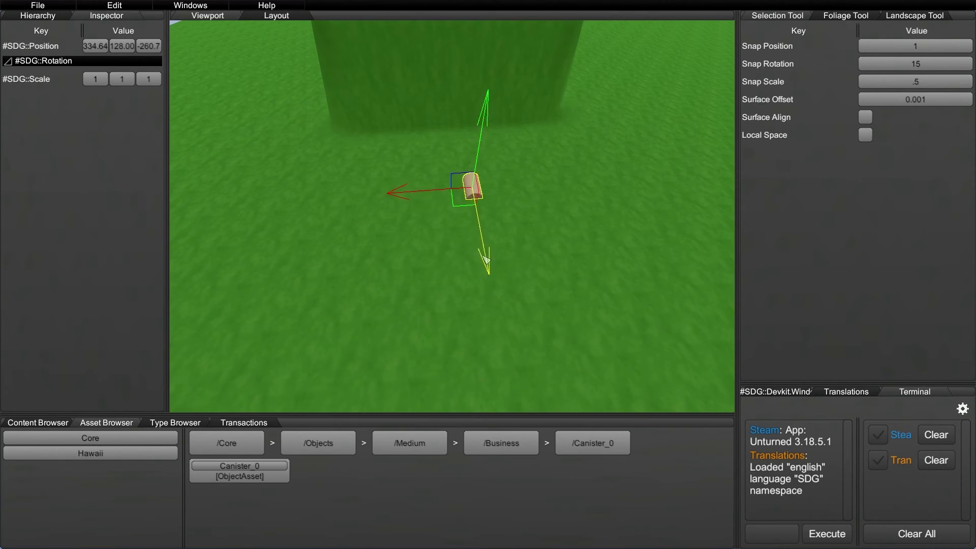
left_click_drag(486, 260, 445, 251)
left_click(474, 181)
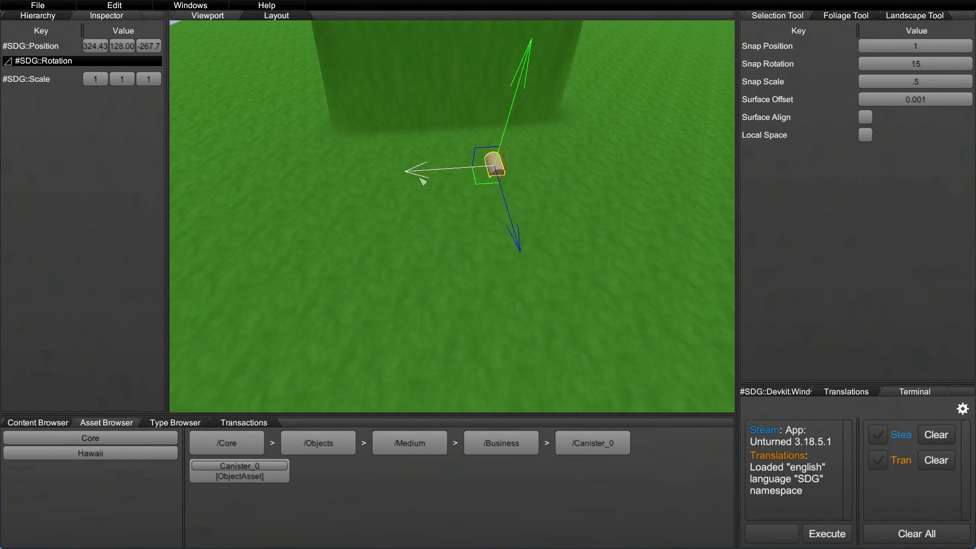
left_click_drag(396, 174, 342, 183)
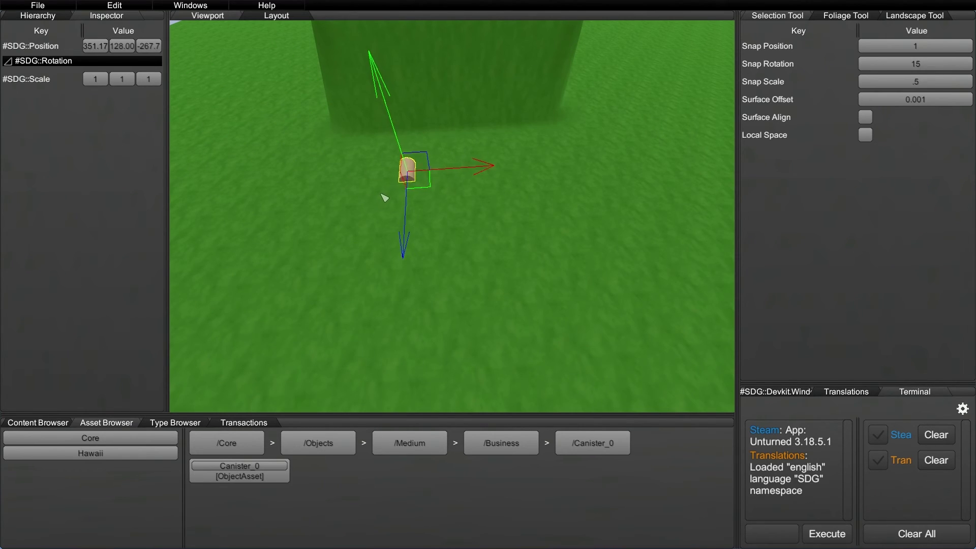
left_click_drag(490, 163, 570, 178)
left_click_drag(511, 232, 414, 181)
key("e")
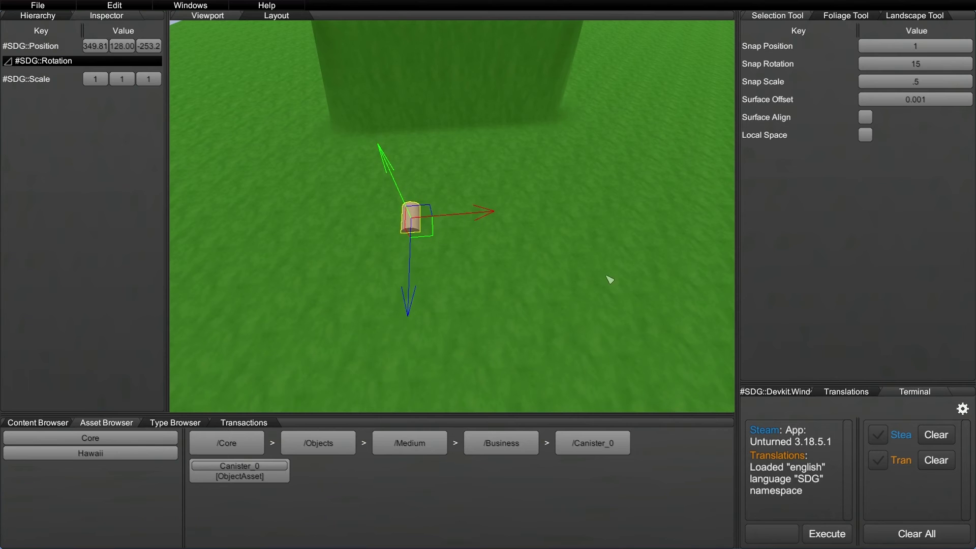
Move the canister over the grass with its move handles to about X 330, Y 128, Z -265.
key("d")
right_click_drag(610, 279, 485, 272)
key("s")
left_click_drag(422, 177, 455, 176)
key("a")
mouse_move(456, 176)
right_mouse_down()
mouse_move(501, 179)
mouse_move(569, 228)
mouse_move(456, 173)
right_mouse_up()
key("w")
key("s")
left_click_drag(396, 193, 309, 168)
key("e")
key("a")
right_click_drag(481, 216, 400, 226)
key("d")
left_click_drag(441, 244, 436, 219)
left_click(470, 177)
left_click(402, 150)
Switch to rotation mode and try turning the canister about its vertical green axis.
right_click_drag(402, 149, 351, 107)
key("d")
right_click_drag(524, 167, 536, 259)
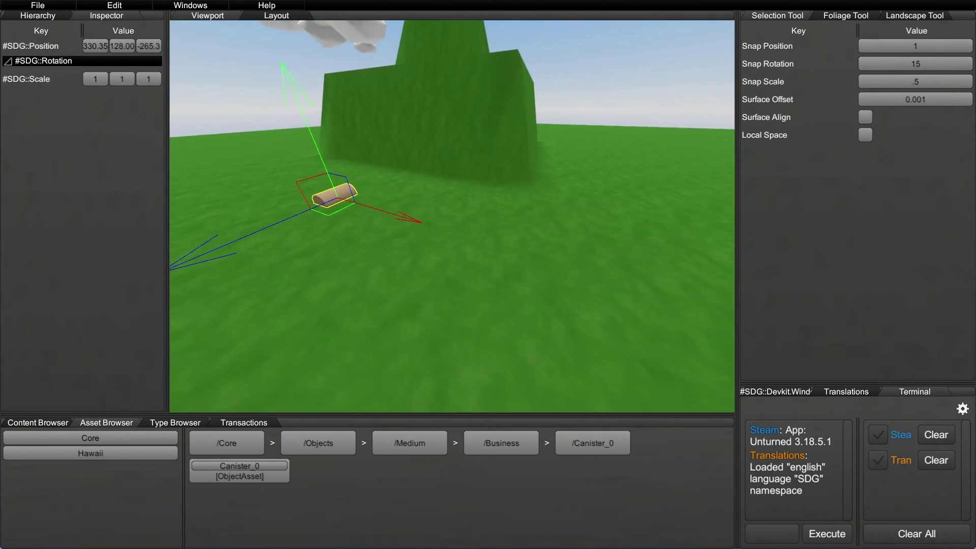
key("a")
right_click_drag(452, 216, 498, 242)
key("s")
key("w")
right_click_drag(491, 275, 489, 284)
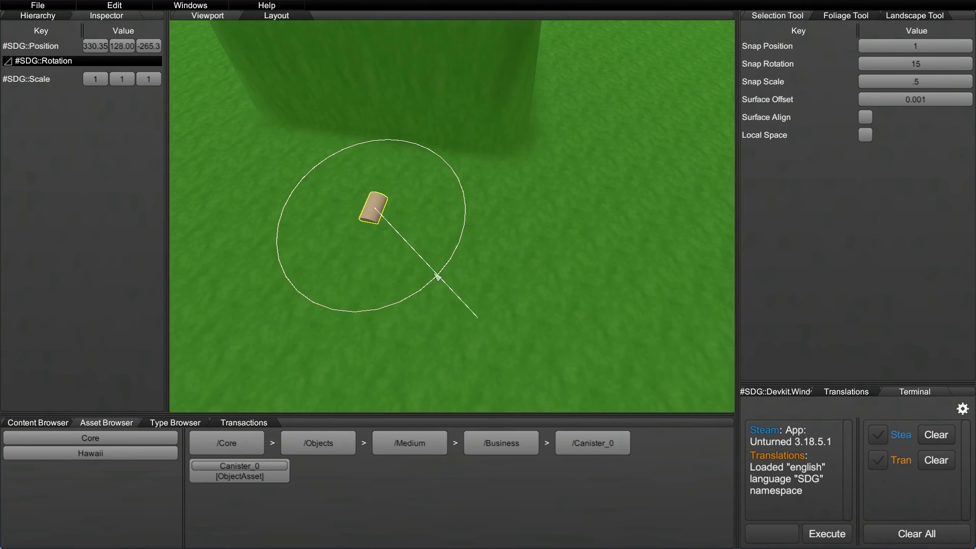
left_click_drag(439, 278, 507, 225)
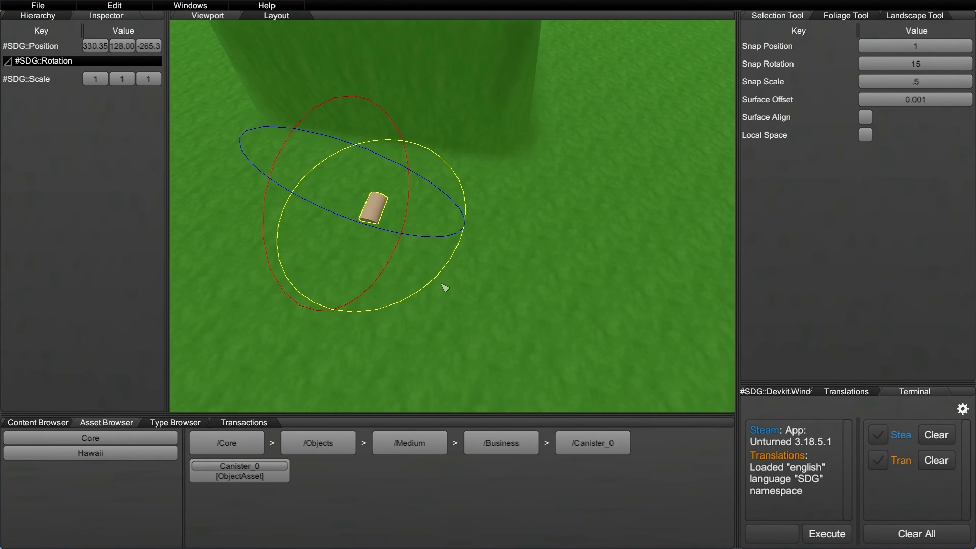
Try rotating the canister about its blue and red axes with the rotation rings.
right_click_drag(509, 295, 621, 183)
key("a")
right_click_drag(438, 183, 442, 280)
key("d")
right_click_drag(490, 303, 397, 254)
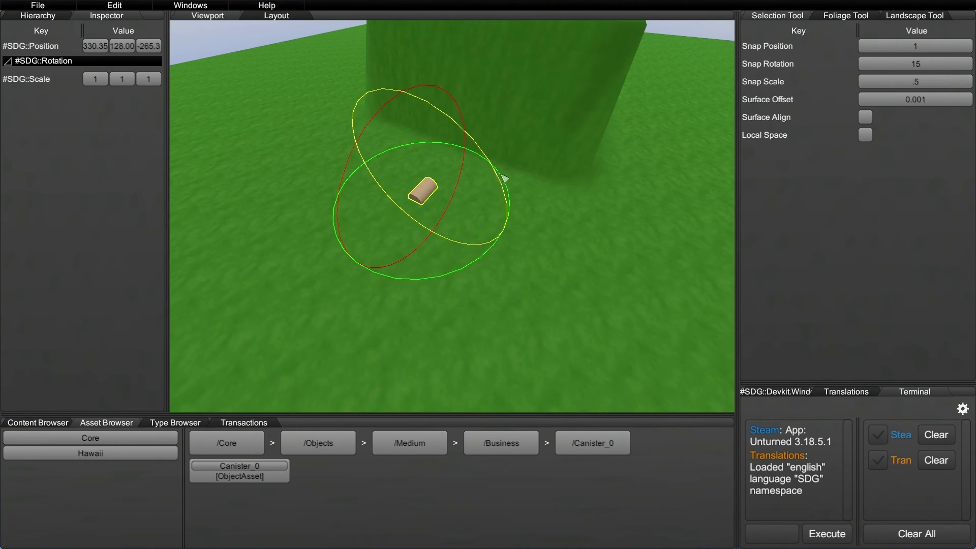
left_click_drag(379, 118, 260, 224)
left_click_drag(379, 205, 456, 205)
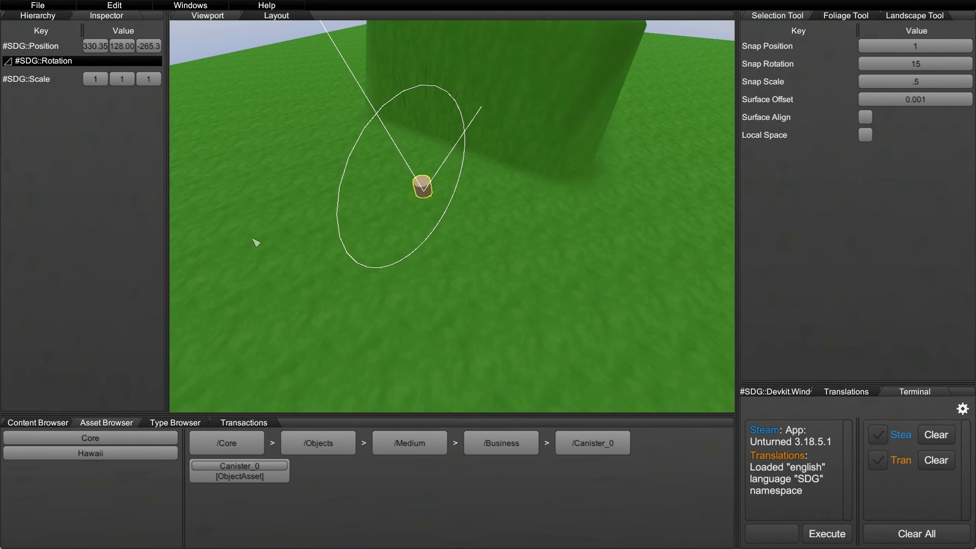
left_click_drag(256, 242, 491, 164)
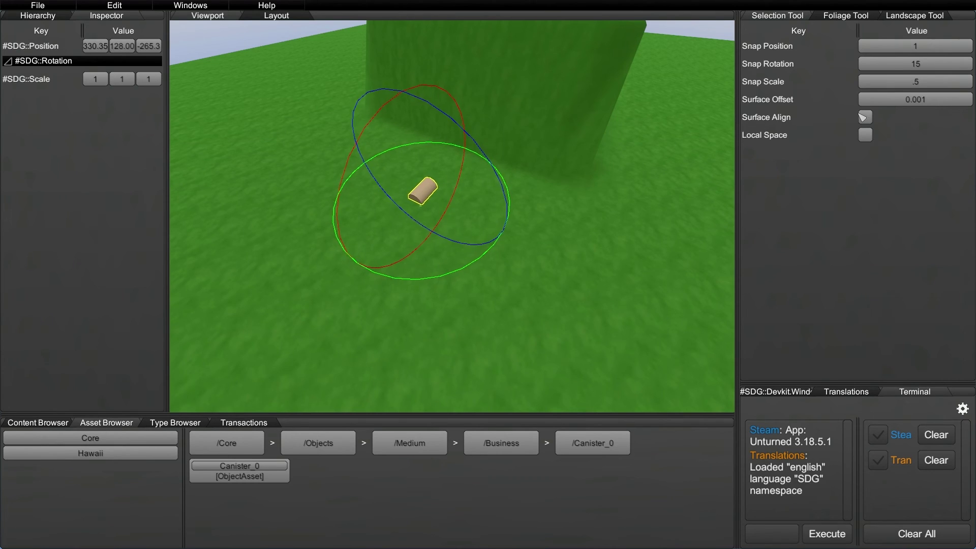
Reselect the canister, return to move mode and shift it along its axes to about X 325, Z -274.
left_click(931, 71)
left_click(539, 249)
left_click(423, 190)
key("q")
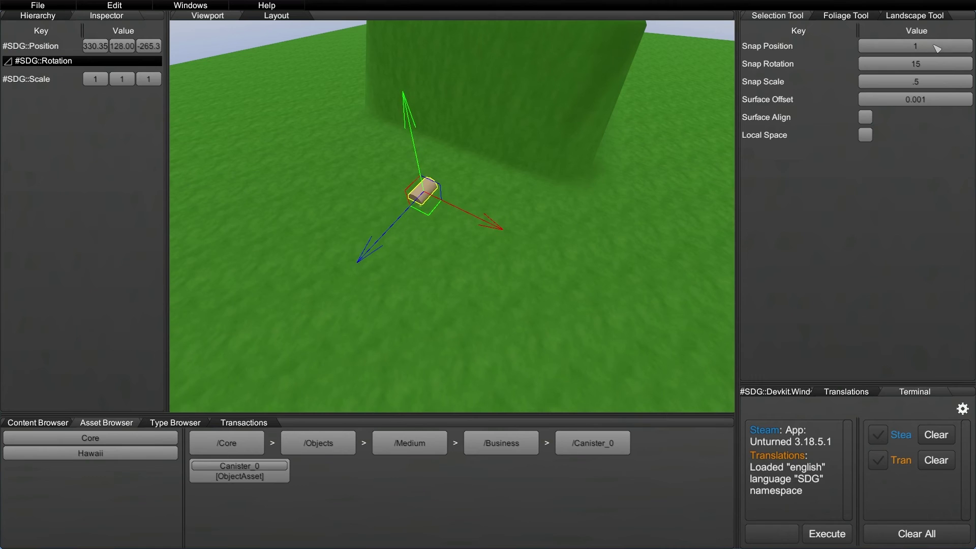
left_click_drag(488, 226, 448, 206)
Set the position snap to 3 and move the canister along its red axis to X 334.35.
left_click(903, 46)
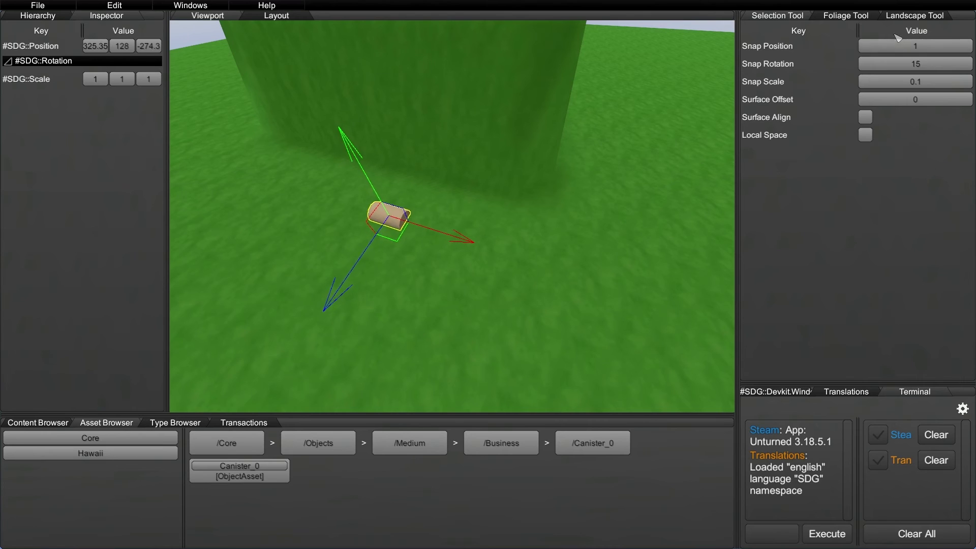
left_click(929, 51)
type("3")
left_click(511, 270)
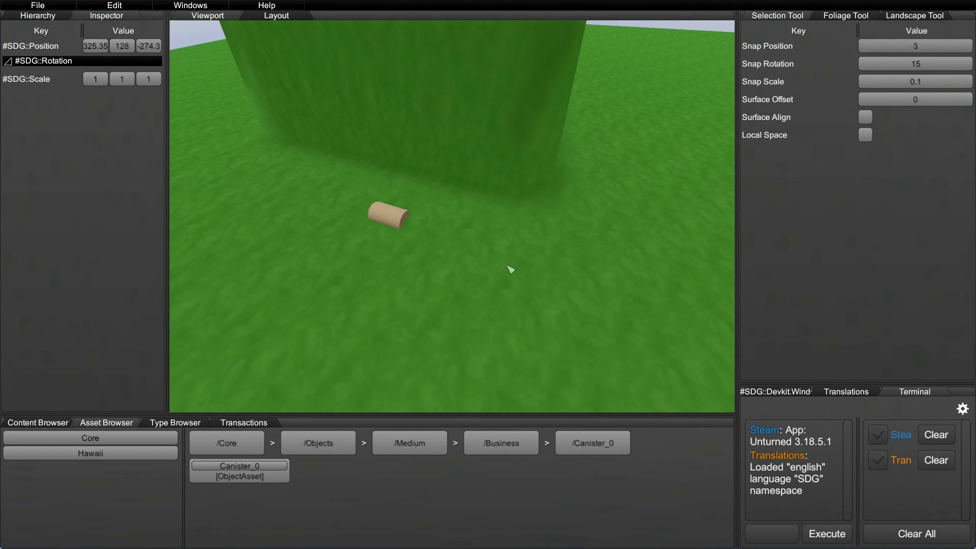
left_click(403, 220)
left_click_drag(466, 241, 392, 251)
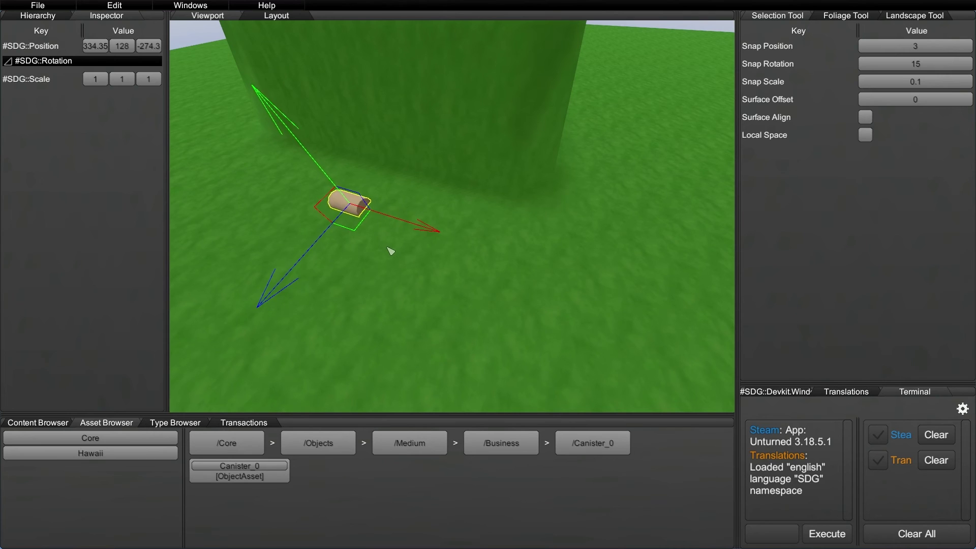
Switch to scale mode, scale the canister along its red axis to about -17.2, and undo it.
key("a")
right_click_drag(384, 263, 433, 237)
key("s")
key("w")
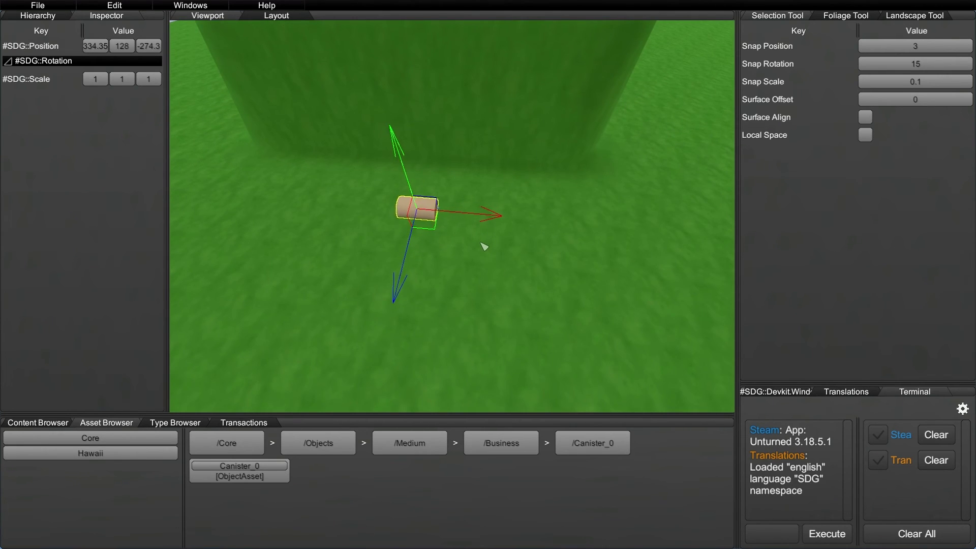
key("r")
right_click_drag(471, 225, 490, 276)
key("s")
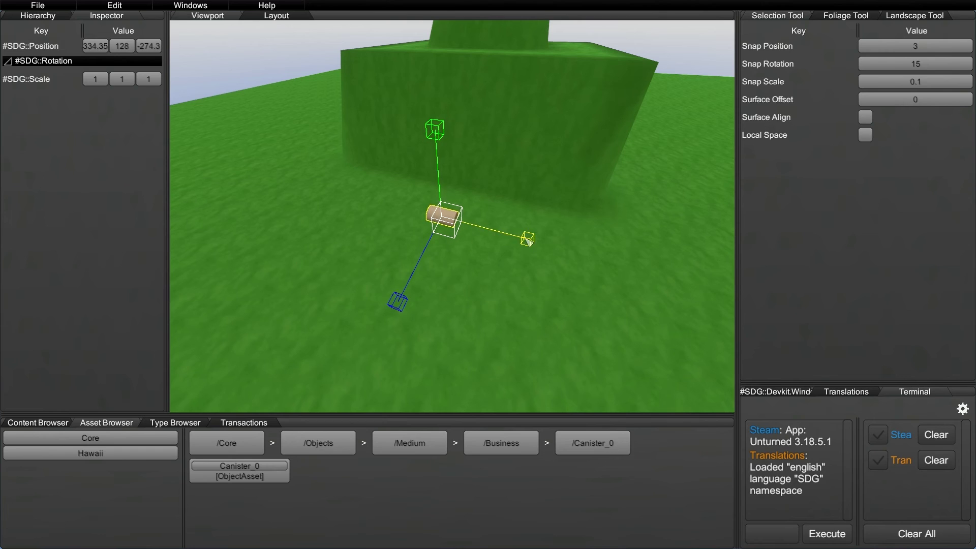
left_click_drag(529, 242, 468, 273)
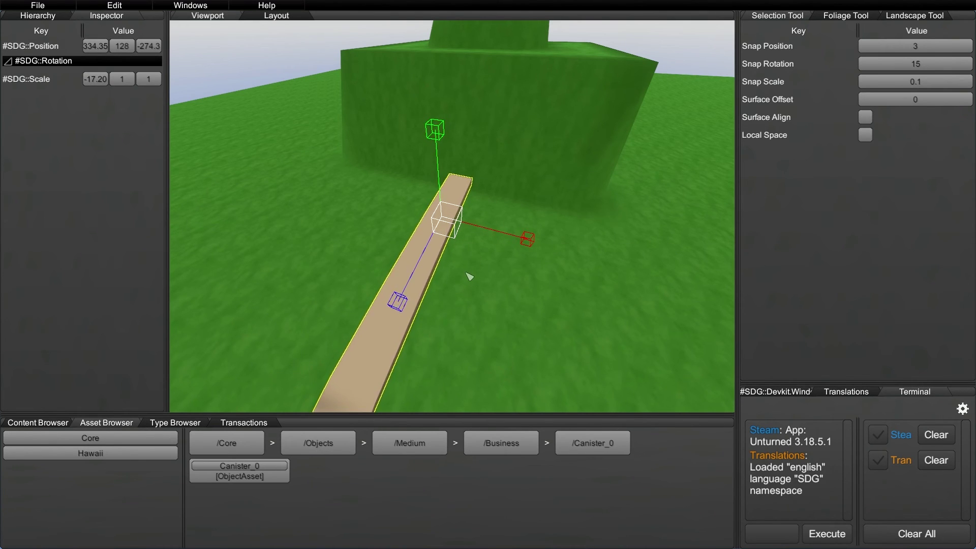
key("ctrl+z")
Try scaling the canister along its blue axis and uniformly to about 4.06, undoing each change.
left_click_drag(397, 302, 383, 339)
key("ctrl+z")
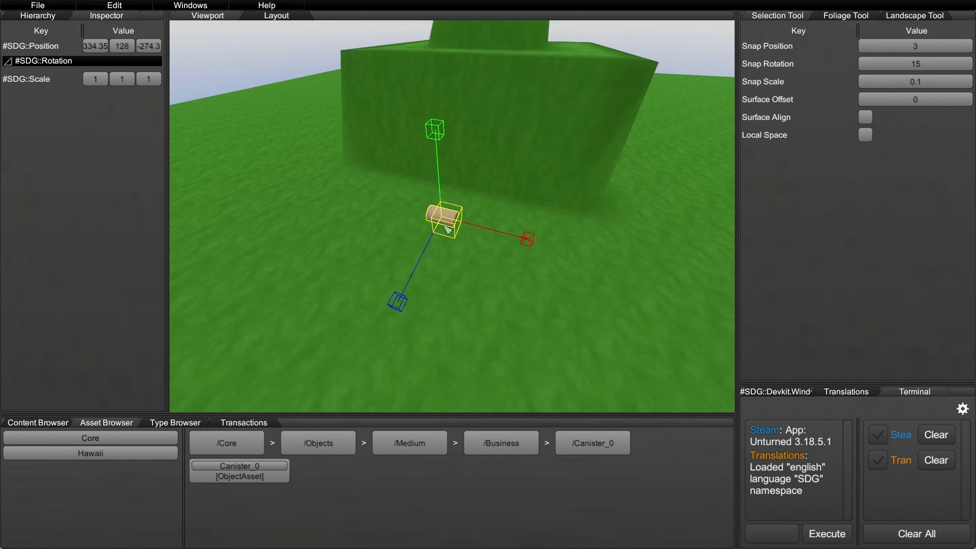
left_click_drag(449, 234, 483, 248)
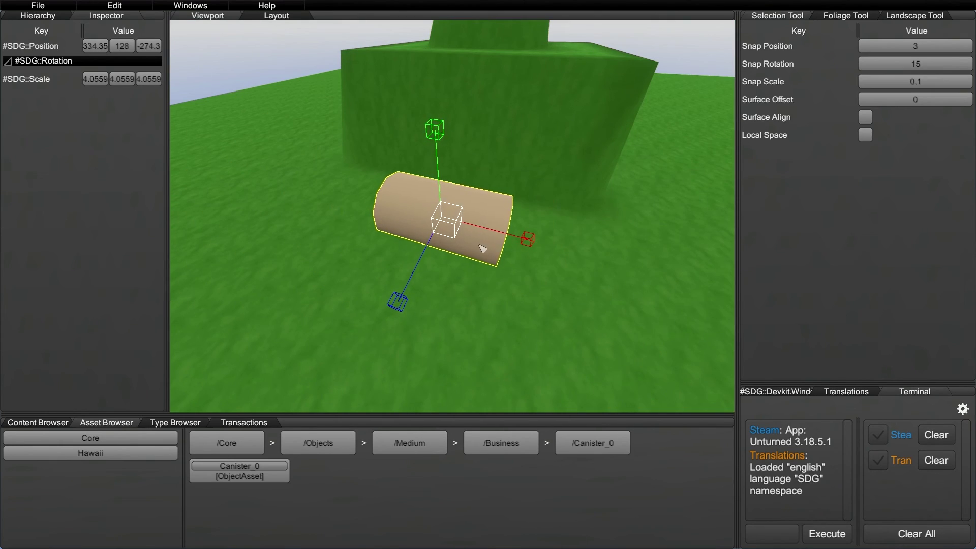
key("d")
right_click_drag(478, 246, 481, 288)
key("a")
key("ctrl+z")
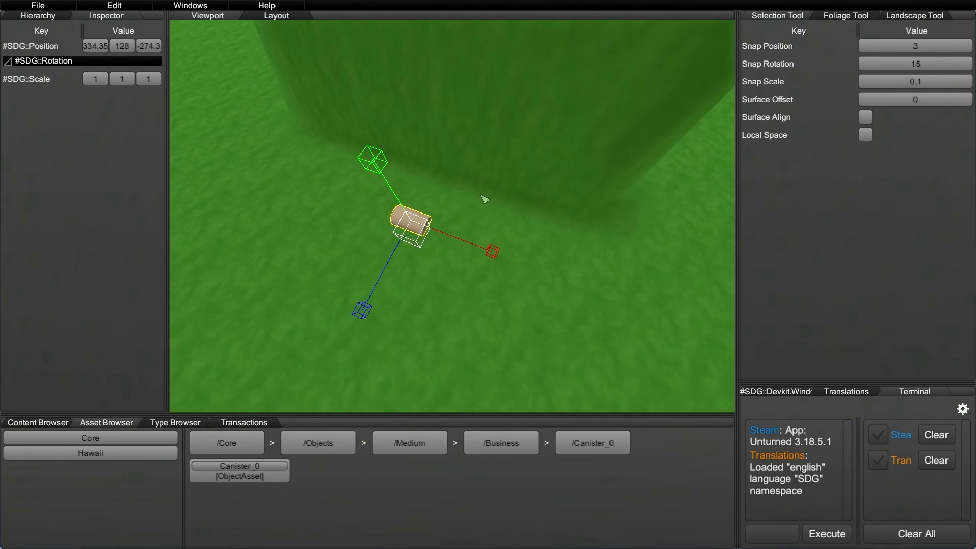
Set the scale snap to 2 and try scaling the canister along its red axis.
mouse_move(508, 256)
left_mouse_down()
mouse_move(598, 257)
mouse_move(497, 248)
left_mouse_up()
left_click(915, 80)
type("2")
mouse_move(493, 254)
left_mouse_down()
mouse_move(562, 266)
mouse_move(497, 241)
left_mouse_up()
right_click_drag(407, 311, 492, 279)
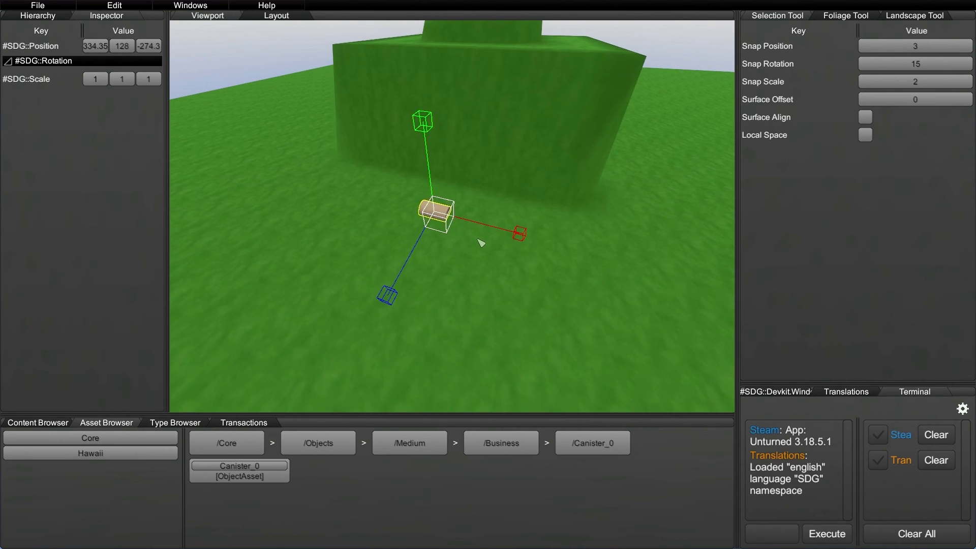
Return to move mode and relocate the canister to several spots on the grass, ending at about X 331, Z -271.
key("q")
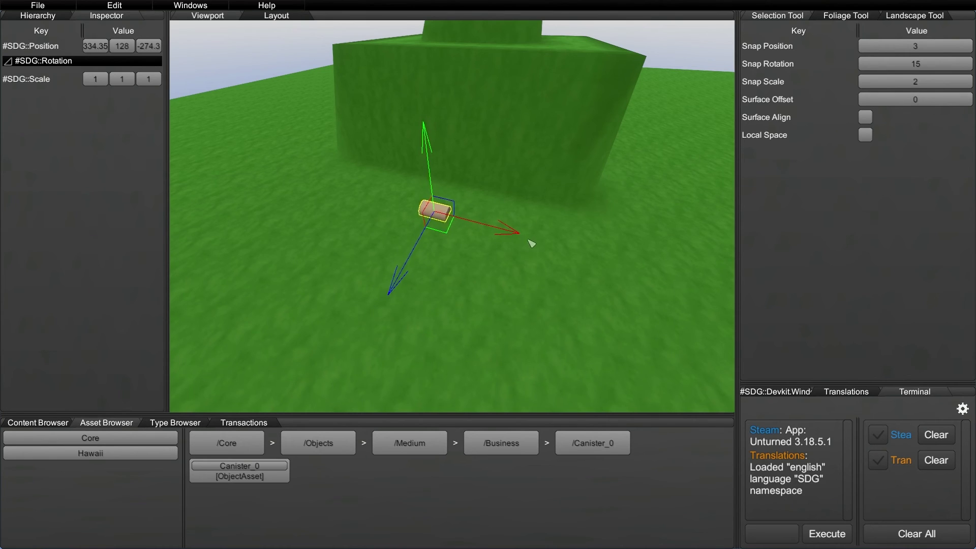
key("e")
key("e")
key("e")
key("e")
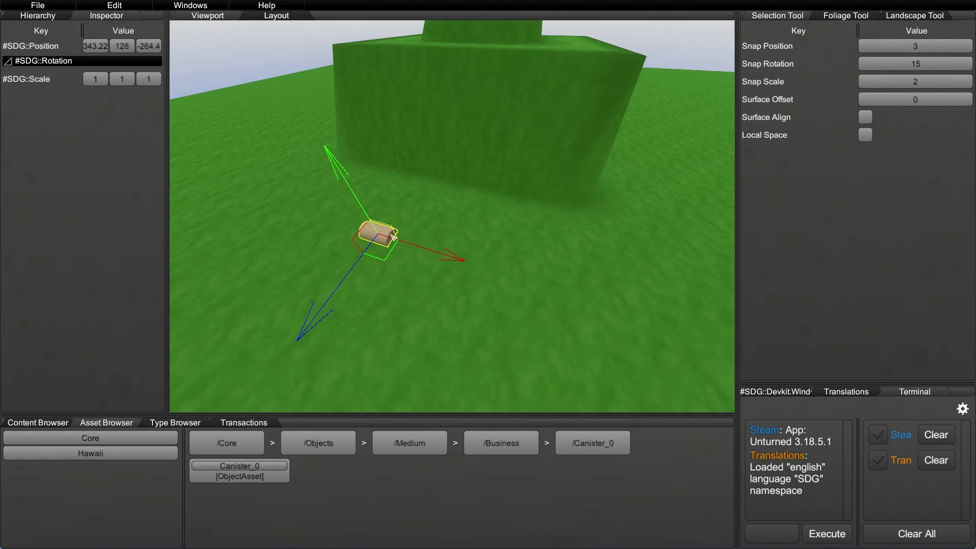
key("e")
Set the surface offset to 10 and reposition the canister above the grass at about X 331, Y 138, Z -265.
left_click_drag(928, 100, 851, 89)
type("10")
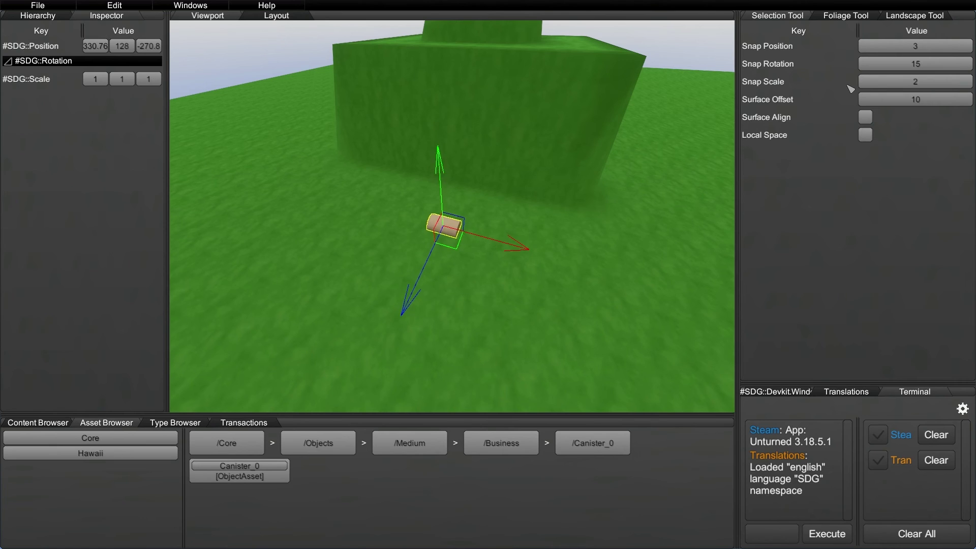
left_click_drag(489, 258, 407, 263)
left_click_drag(447, 204, 487, 265)
Set the surface offset to 30 and reposition the canister above the ground at about X 319, Y 158, Z -285.
left_click(915, 100)
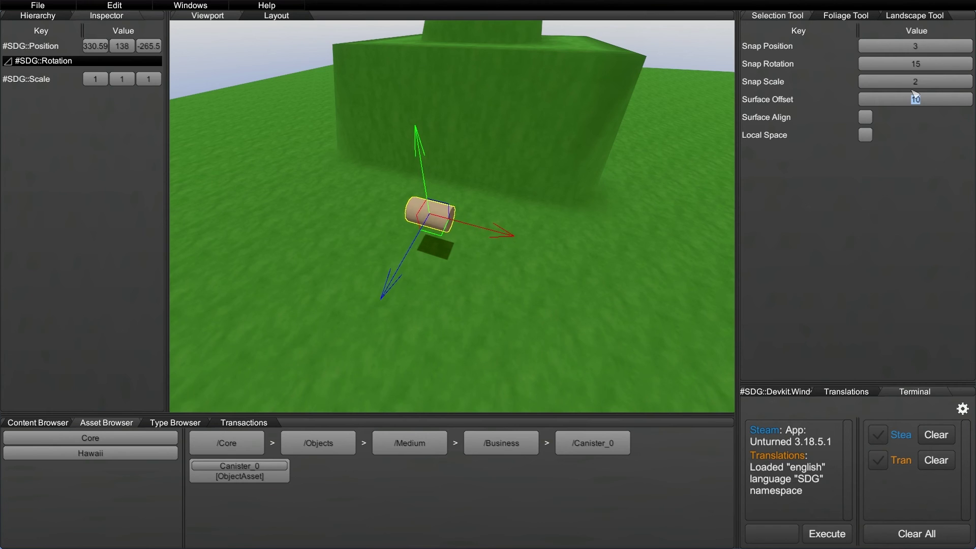
type("3")
type("e")
key("s")
right_click_drag(455, 246, 488, 279)
key("e")
key("e")
key("e")
left_click_drag(466, 205, 450, 208)
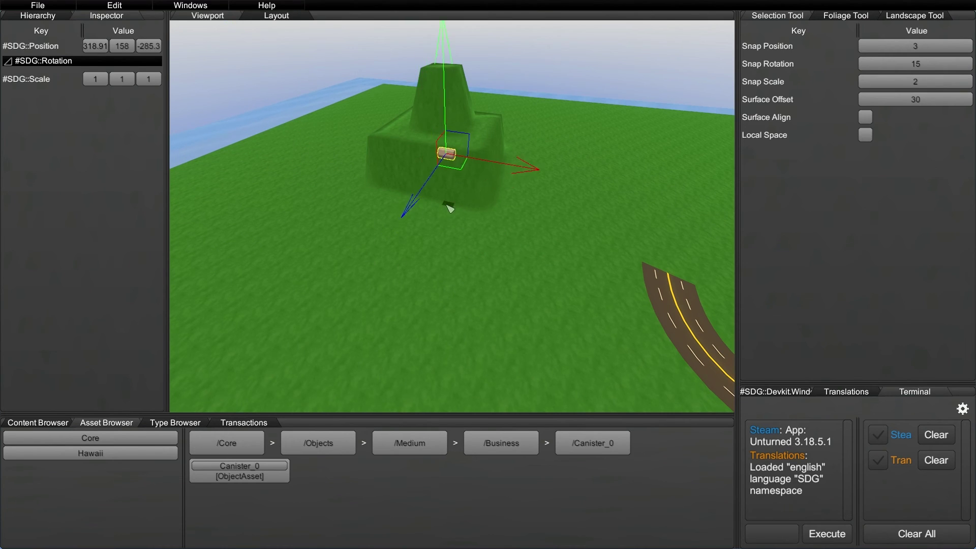
Set the surface offset to 5 and reposition the canister around the grass beside the hill at height Y 133.
left_click(927, 102)
type("5e")
key("w")
right_click_drag(450, 265, 490, 320)
key("e")
key("e")
key("e")
key("e")
key("e")
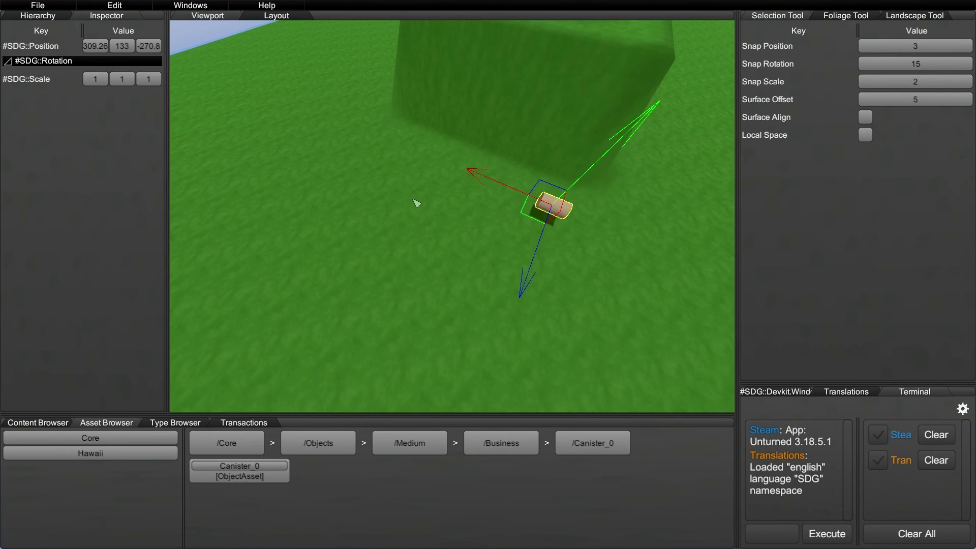
Set the surface offset to .0001 and delete the canister.
left_click(931, 100)
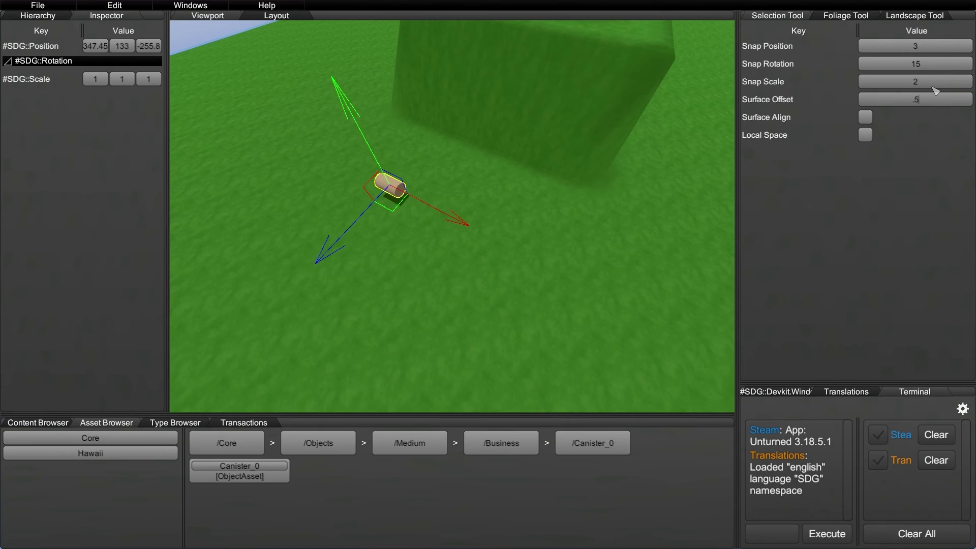
type(".0001")
left_click(434, 170)
left_click(396, 186)
key("Delete")
Browse the core assets to Objects, Large, Buildings, Apartment_2 and select the Apartment_2 object for placement.
left_click(397, 436)
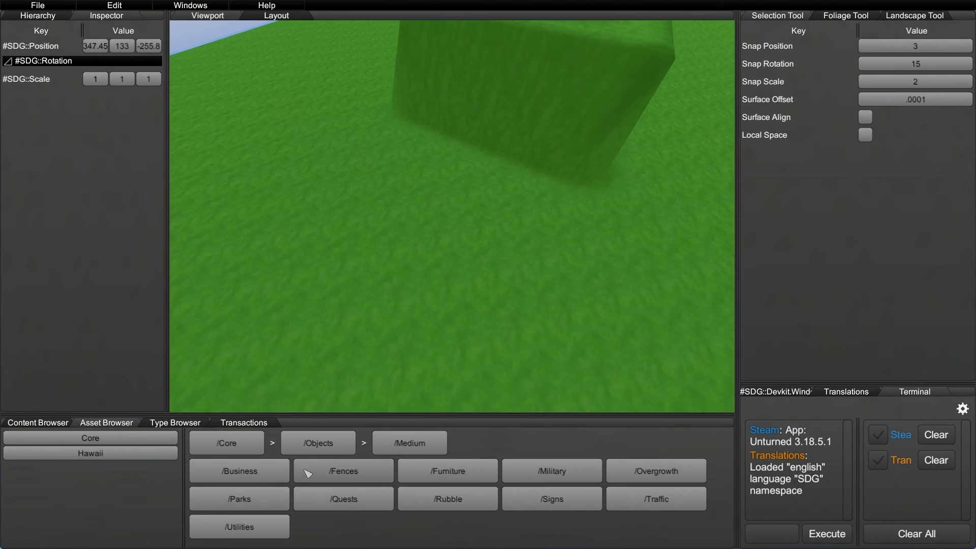
left_click(353, 446)
left_click(264, 480)
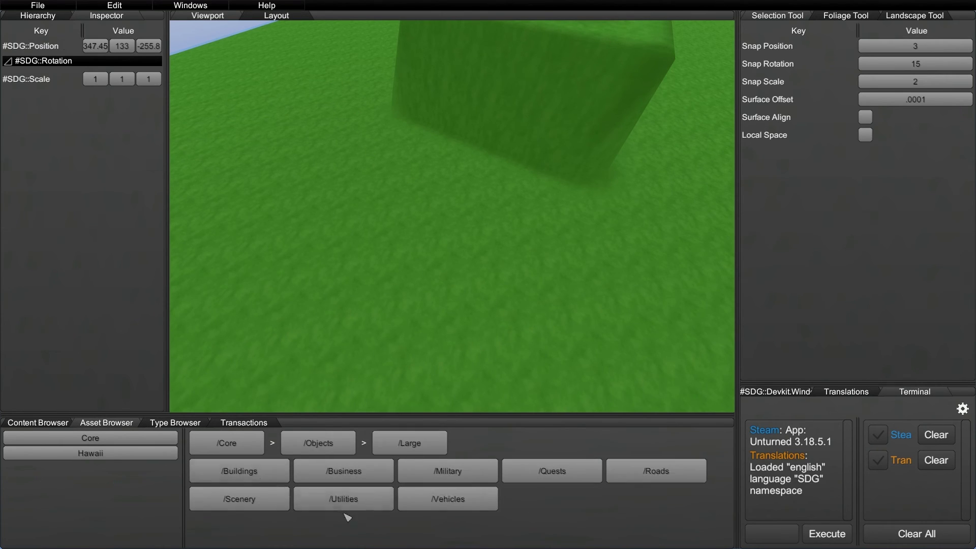
left_click(244, 476)
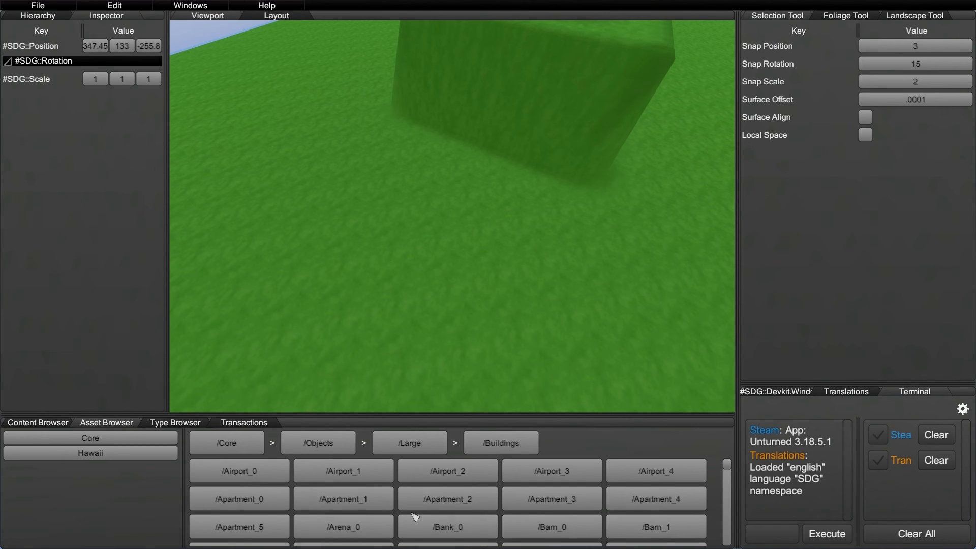
left_click(461, 506)
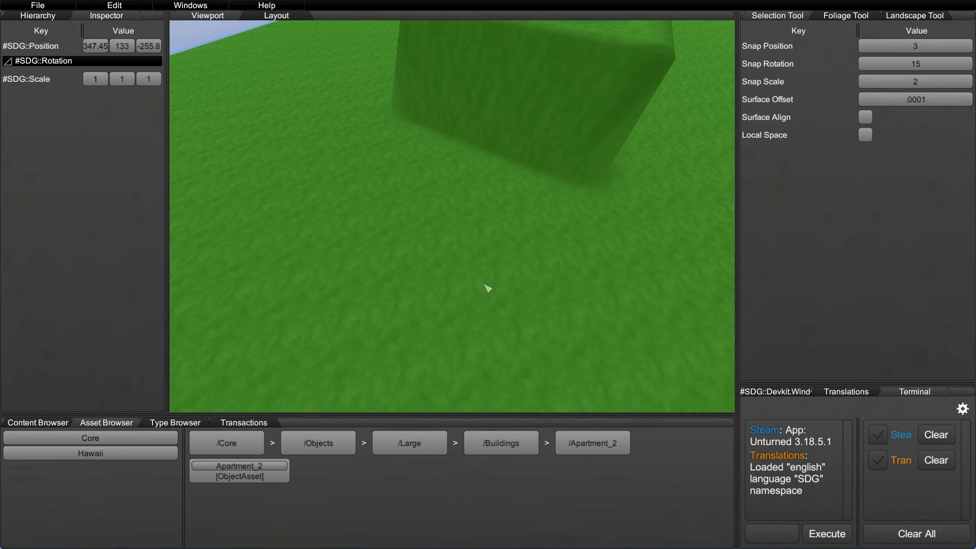
left_click(270, 477)
Place the Apartment_2 building near the hill at about X 324, Y 153, Z -247.
key("s")
right_click_drag(386, 284, 452, 216)
left_click(509, 247)
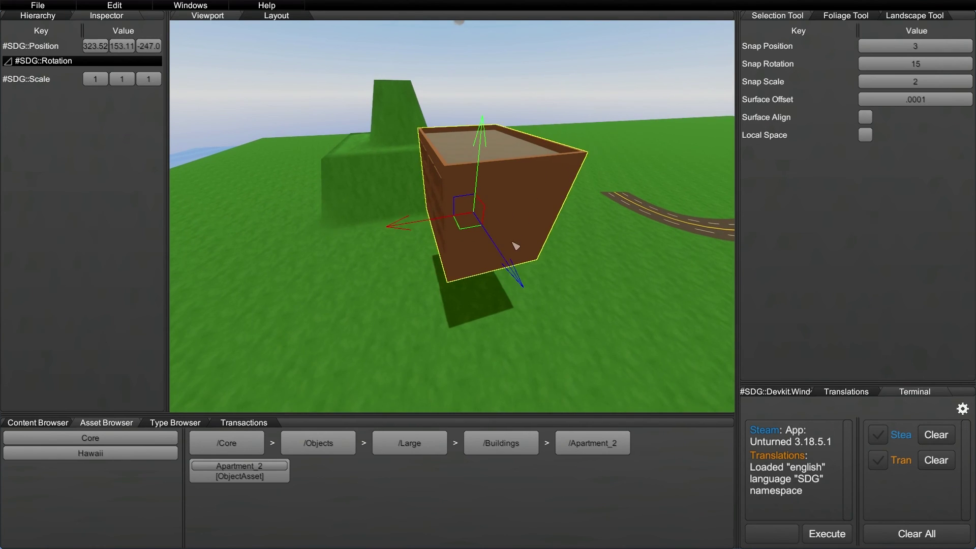
Set the surface offset to 0 and relocate the apartment building onto the ground at about X 357, Y 128, Z -260.
key("a")
mouse_move(509, 247)
right_mouse_down()
mouse_move(501, 254)
mouse_move(519, 255)
right_mouse_up()
key("w")
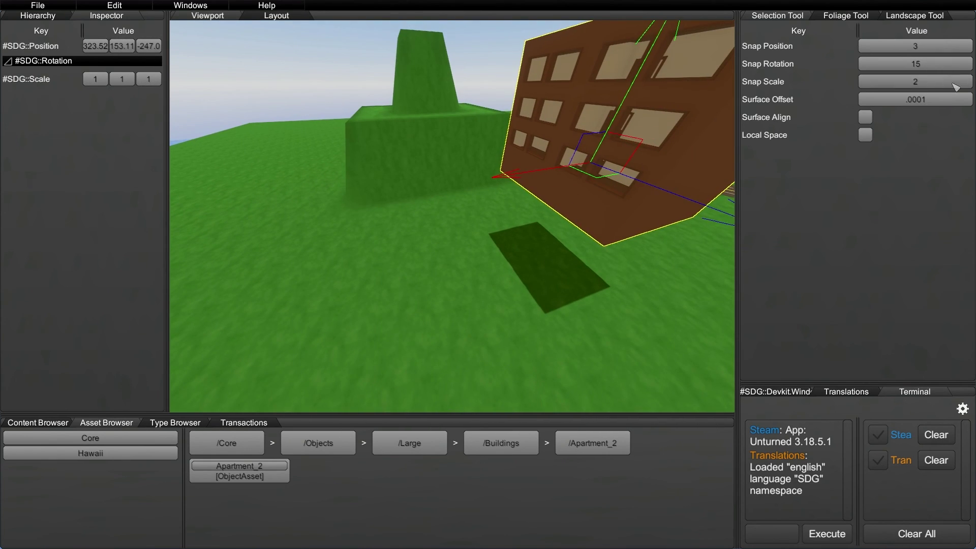
left_click(947, 100)
type("0")
left_click(623, 219)
key("e")
Examine up close how the apartment building sits in the ground.
key("a")
mouse_move(406, 250)
right_mouse_down()
mouse_move(464, 245)
mouse_move(336, 242)
mouse_move(410, 254)
right_mouse_up()
key("w")
key("d")
key("w")
key("s")
key("d")
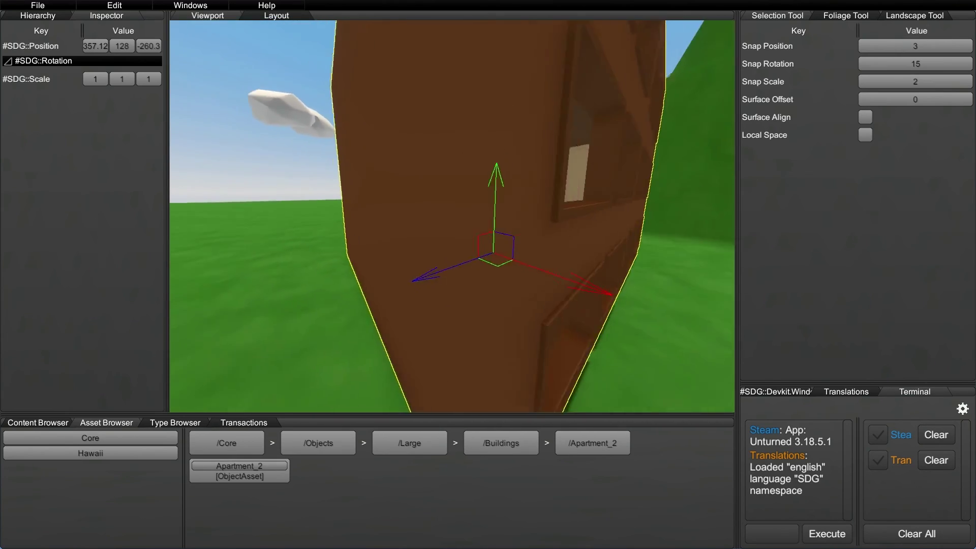
Set the surface offset to .0001 and relocate the apartment building onto the ground at about X 342, Y 128, Z -263.5.
right_click_drag(453, 217, 492, 280)
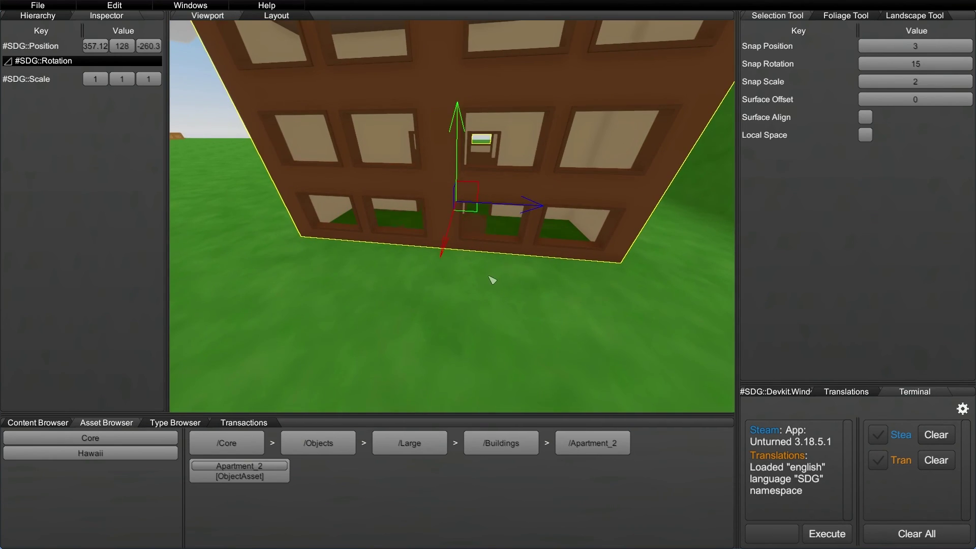
left_click(945, 99)
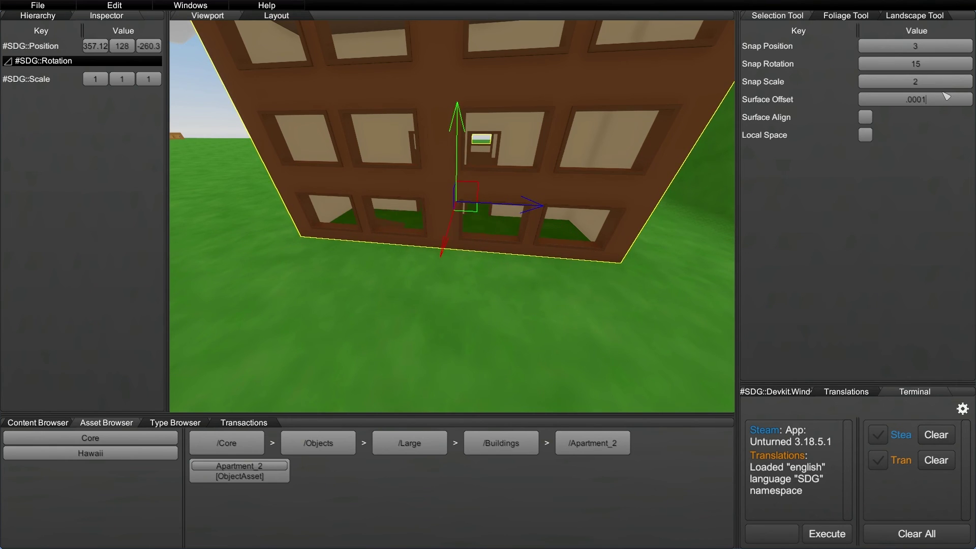
key("s")
right_click_drag(516, 294, 458, 262)
left_click(451, 191)
key("e")
key("s")
key("w")
right_click_drag(571, 257, 570, 258)
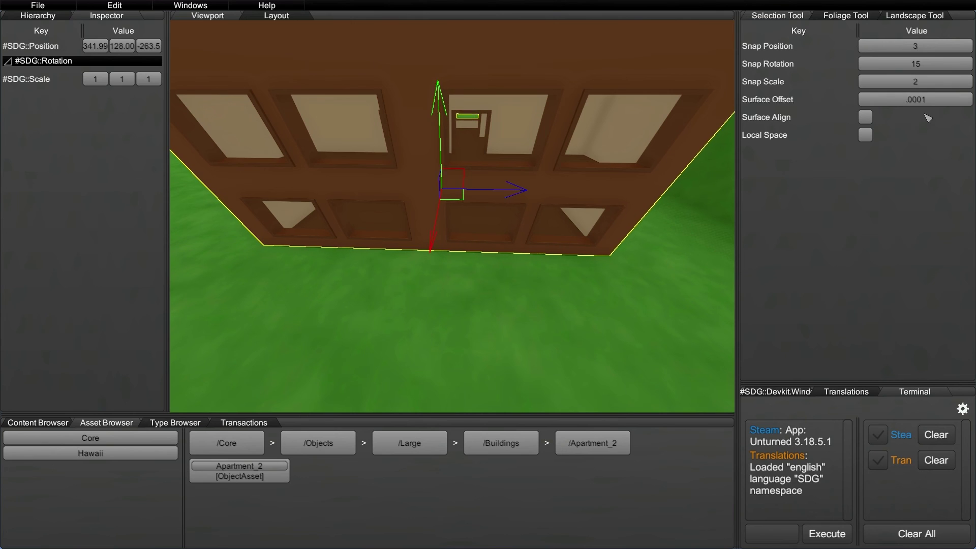
Set the surface offset to .001 and relocate the apartment building onto the ground at about X 329, Y 128, Z -259.
left_click(934, 98)
left_click(944, 97)
right_click_drag(636, 279, 636, 279)
key("s")
key("e")
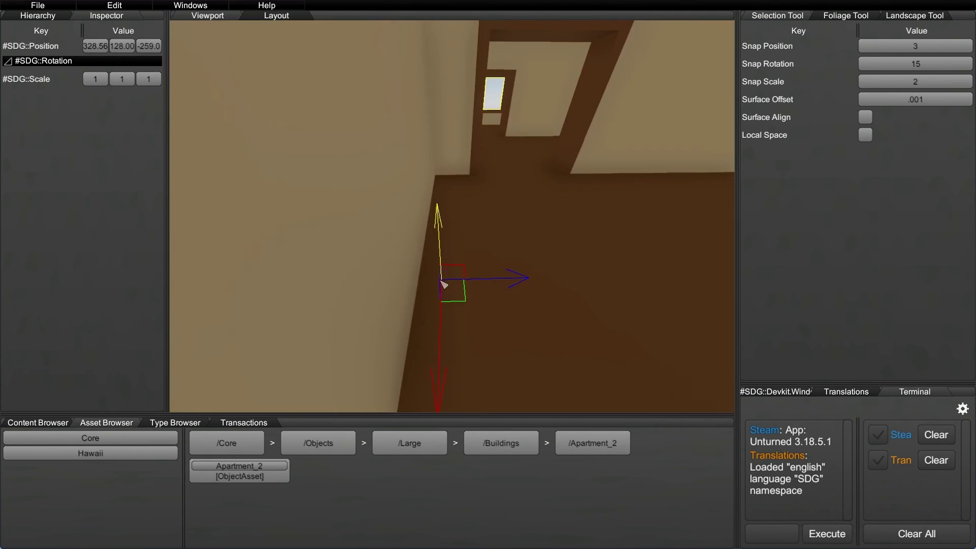
key("s")
right_click_drag(441, 281, 441, 281)
key("a")
key("d")
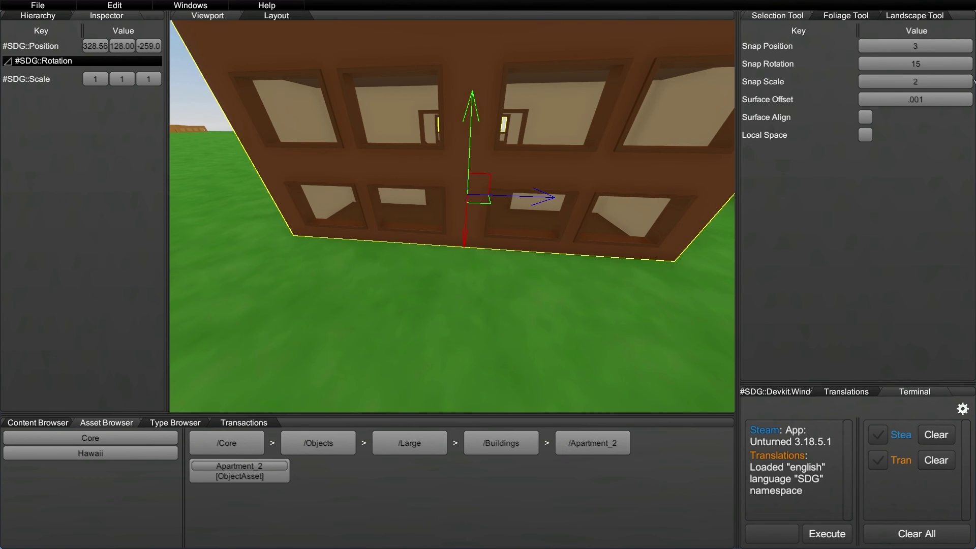
Examine from close up and from above how the relocated apartment building meets the ground.
right_click_drag(661, 258, 661, 259)
key("w")
key("w")
right_click_drag(460, 331, 460, 331)
right_click_drag(406, 253, 407, 252)
right_click_drag(496, 273, 497, 273)
left_click(543, 206)
right_click_drag(560, 272, 508, 283)
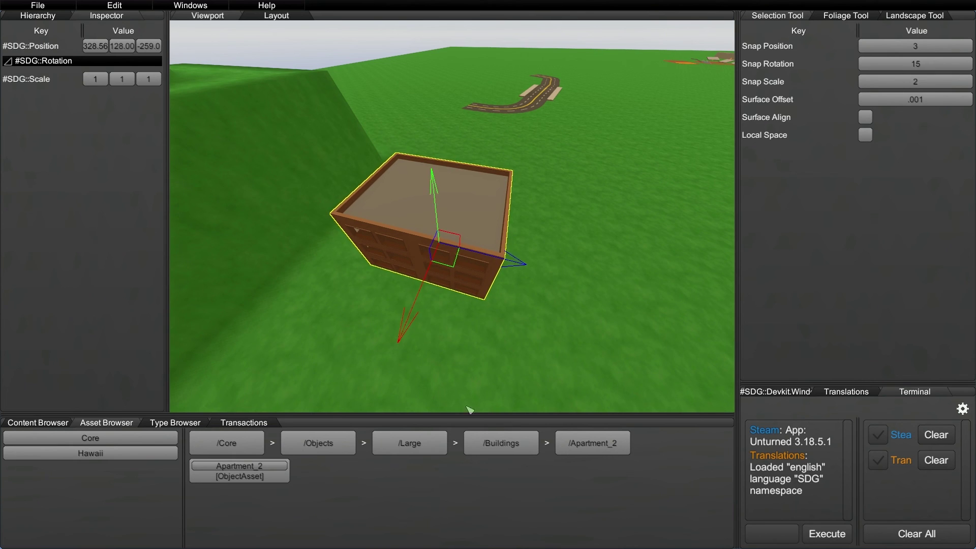
right_click_drag(455, 396, 455, 396)
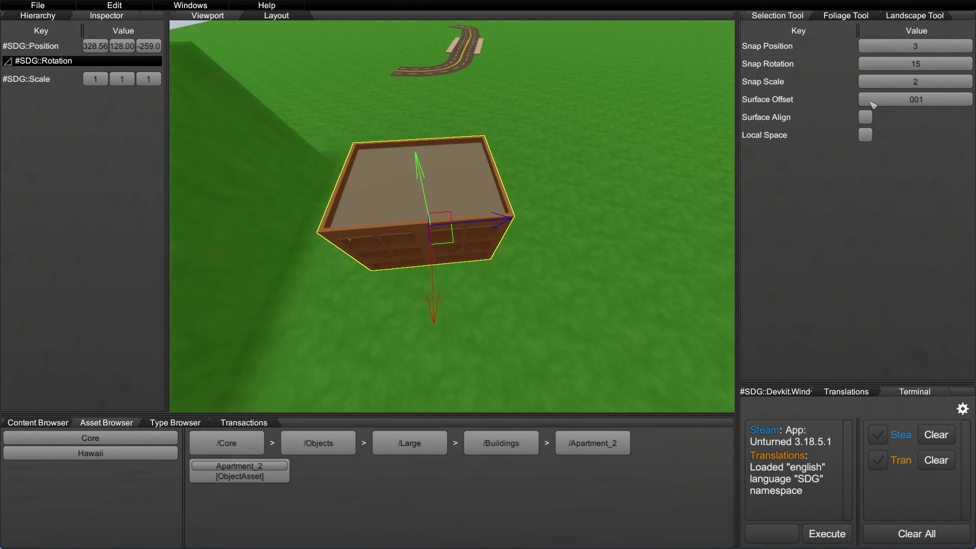
Enable Local Space and rotate the apartment building so that it stands tilted.
left_click(866, 135)
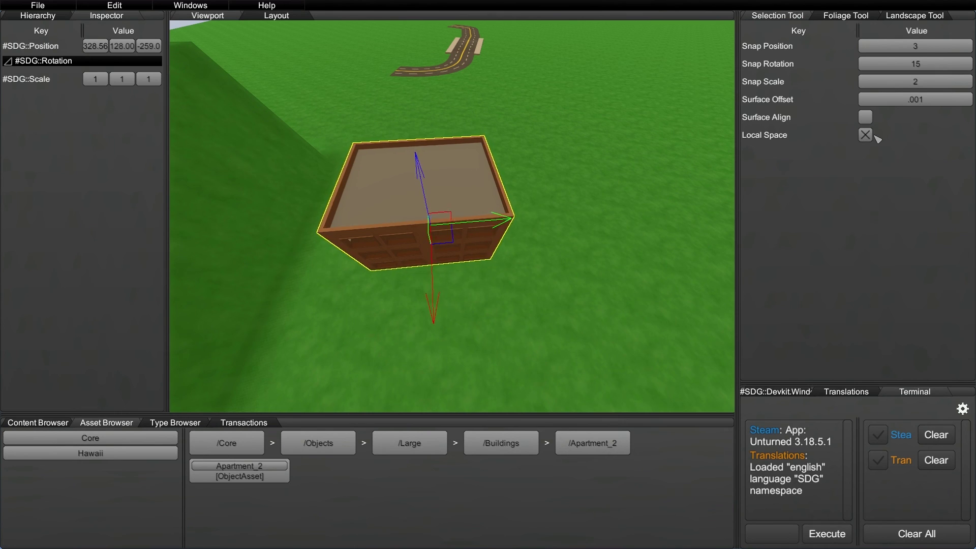
right_click_drag(455, 202, 455, 202)
key("e")
left_click_drag(398, 183, 451, 182)
left_click_drag(388, 347, 571, 325)
key("q")
key("a")
With Local Space off, raise the tilted building to about Y 131 and move it along Z to about -242.
right_click_drag(516, 284, 490, 281)
key("a")
key("s")
key("a")
right_click_drag(477, 144, 488, 275)
key("s")
left_click_drag(462, 136, 490, 151)
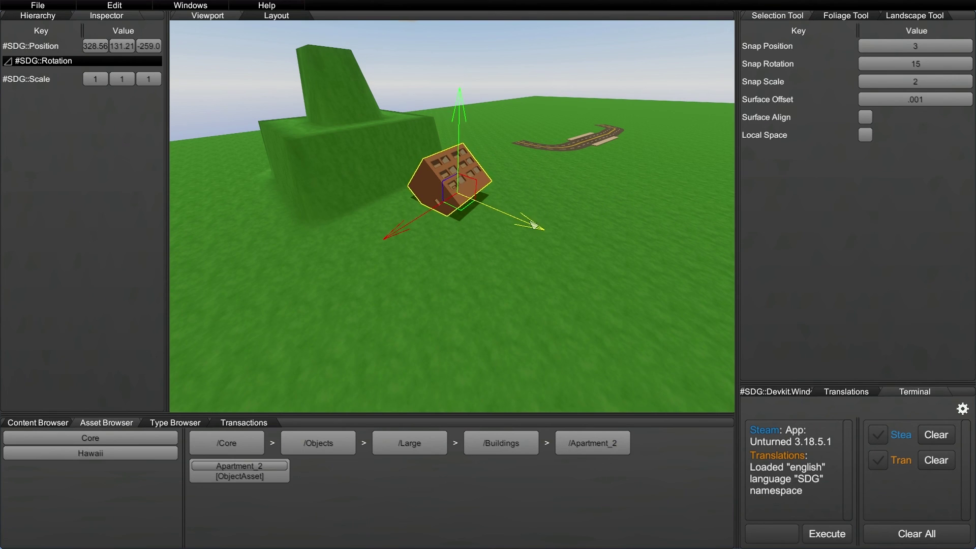
left_click_drag(534, 224, 558, 257)
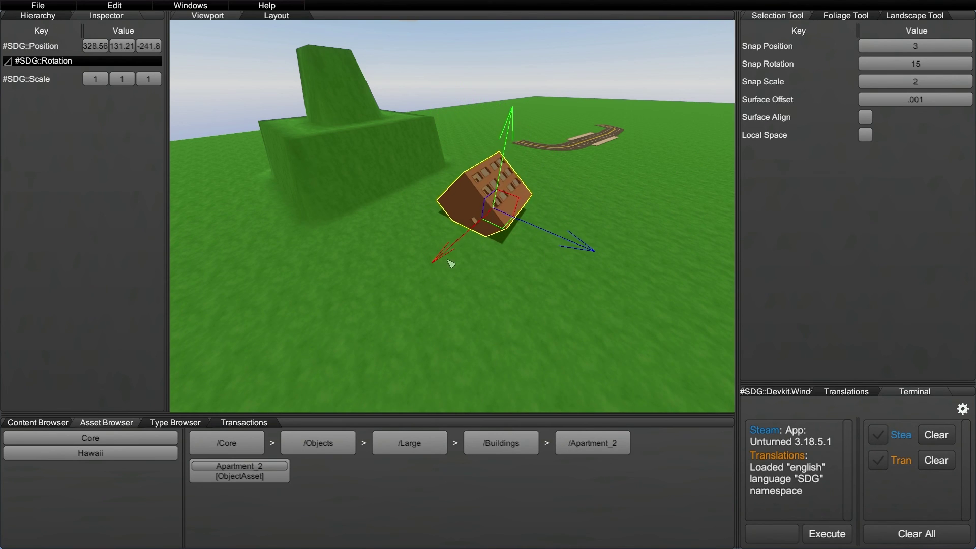
Enable Local Space and move the tilted building along its own axes to about X 315, Y 131, Z -233.
key("a")
right_click_drag(518, 277, 538, 310)
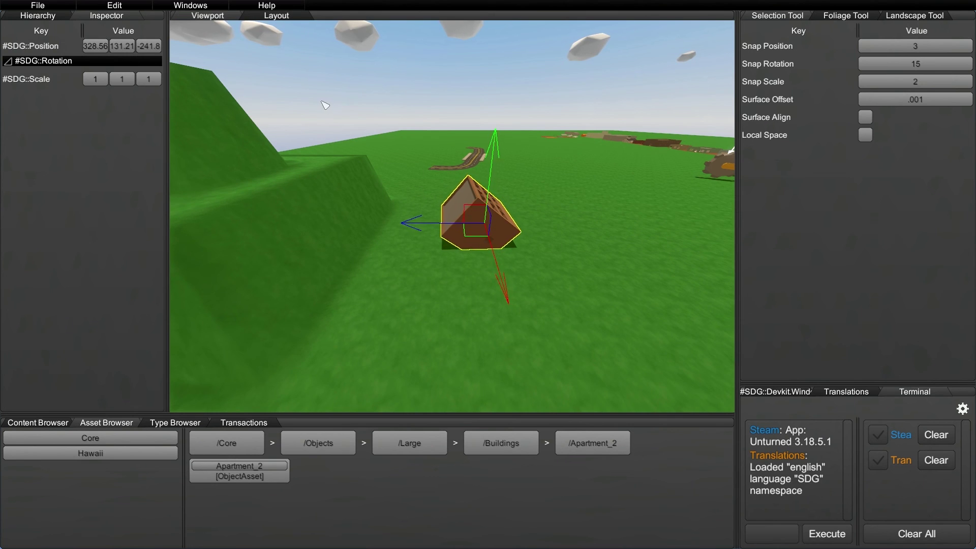
left_click(866, 134)
key("d")
right_click_drag(519, 243, 492, 280)
key("s")
key("a")
mouse_move(442, 201)
left_mouse_down()
mouse_move(300, 115)
mouse_move(387, 188)
mouse_move(437, 203)
left_mouse_up()
left_click_drag(579, 189, 559, 168)
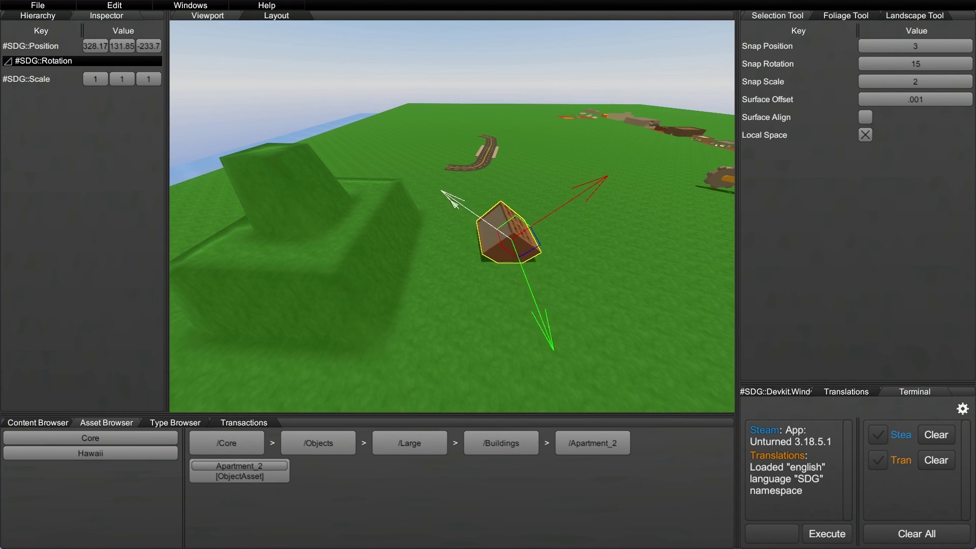
mouse_move(531, 325)
left_mouse_down()
mouse_move(514, 289)
mouse_move(529, 325)
left_mouse_up()
key("w")
right_click_drag(591, 251, 587, 229)
key("d")
key("a")
Turn off Local Space and raise the tilted building along the world's vertical axis to about Y 132.
left_click(867, 135)
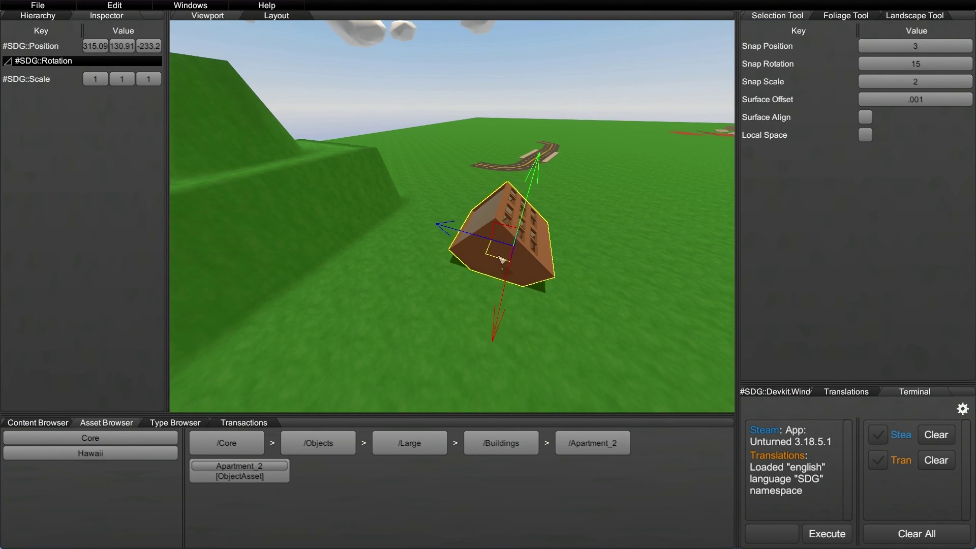
mouse_move(539, 165)
left_mouse_down()
mouse_move(540, 31)
mouse_move(533, 173)
left_mouse_up()
right_click_drag(601, 256, 555, 181)
key("s")
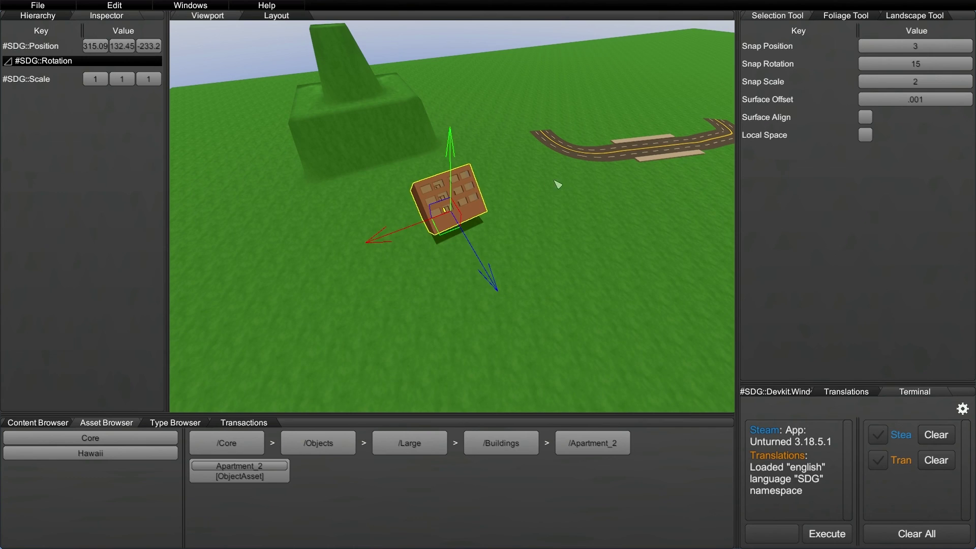
Enable Surface Align and relocate the apartment building onto the flat ground at about X 289, Y 128, Z -164.
left_click(865, 118)
key("a")
right_click_drag(473, 222, 473, 222)
key("e")
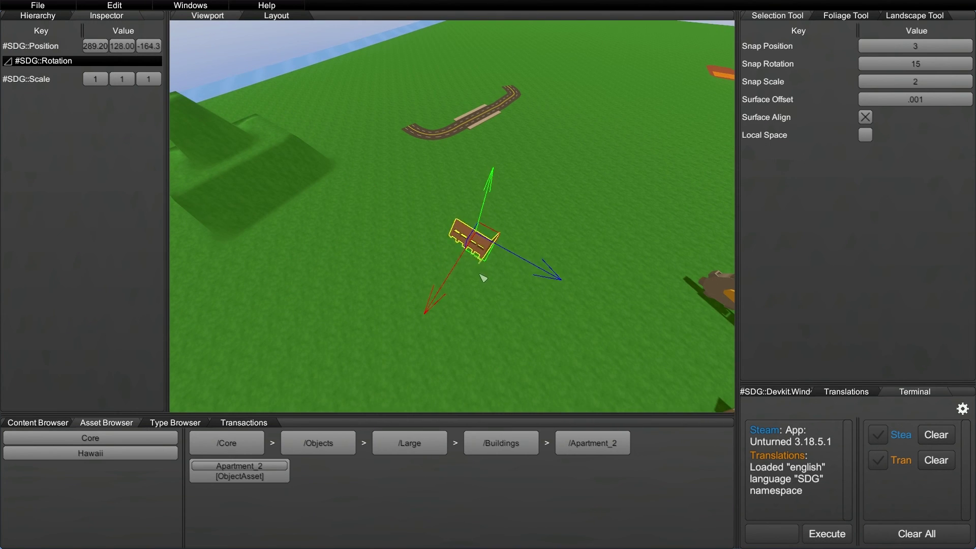
Relocate the apartment building near the hill with Surface Align on, ending at about X 314, Y 128, Z -234.
right_click_drag(482, 278, 482, 278)
key("w")
key("d")
key("e")
right_click_drag(481, 240, 482, 239)
key("a")
key("s")
key("e")
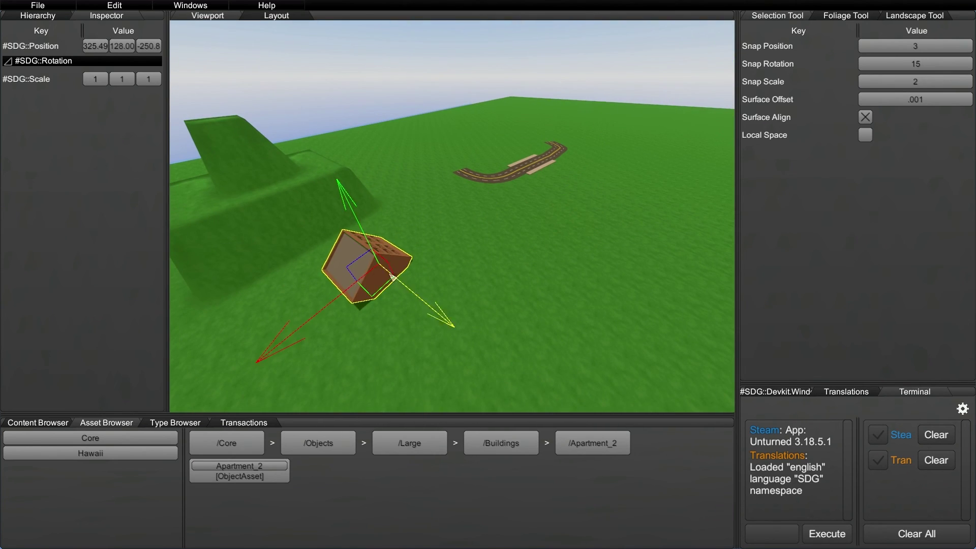
left_click_drag(404, 276, 533, 187)
left_click_drag(436, 280, 475, 278)
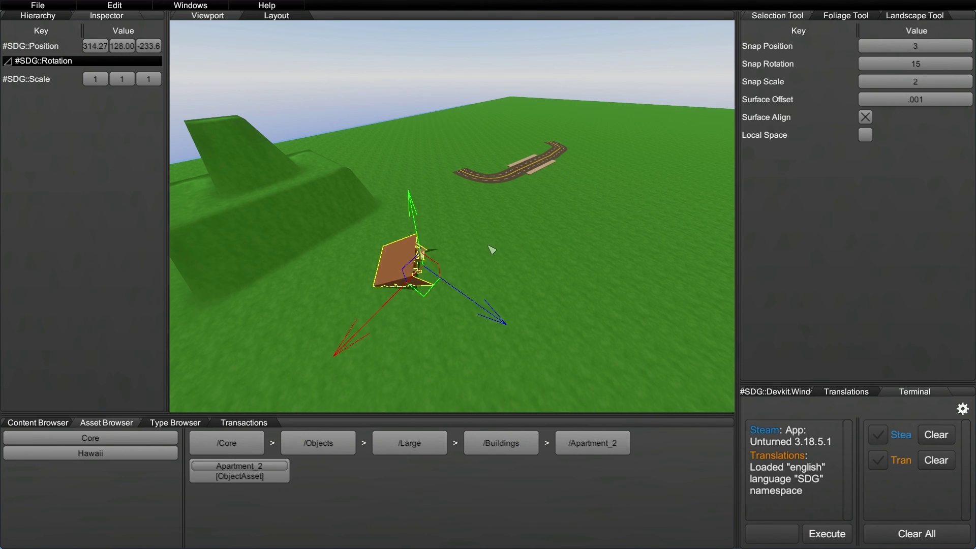
Delete the misaligned building and, with Surface Align off, place a new Apartment_2 at about X 324, Y 128, Z -256.
key("Delete")
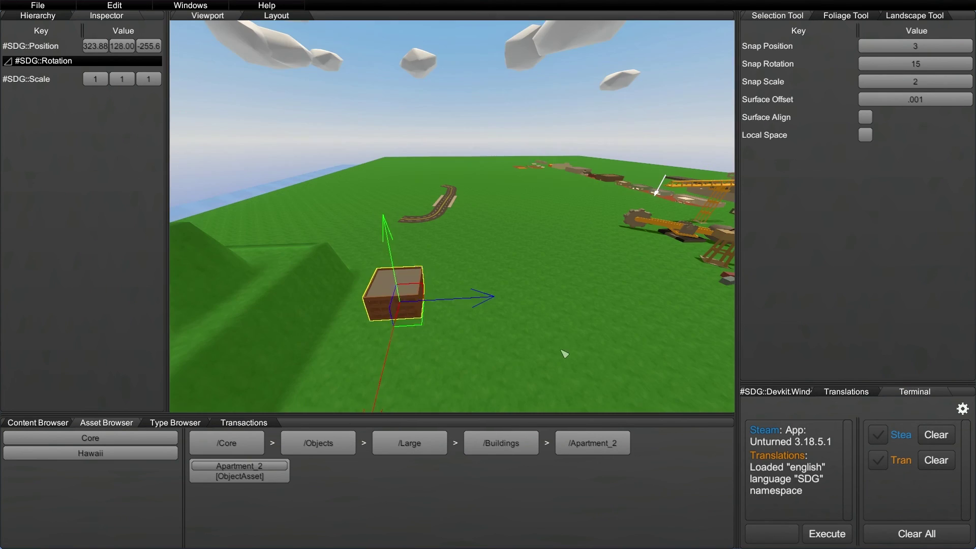
key("d")
right_click_drag(595, 335, 447, 325)
key("w")
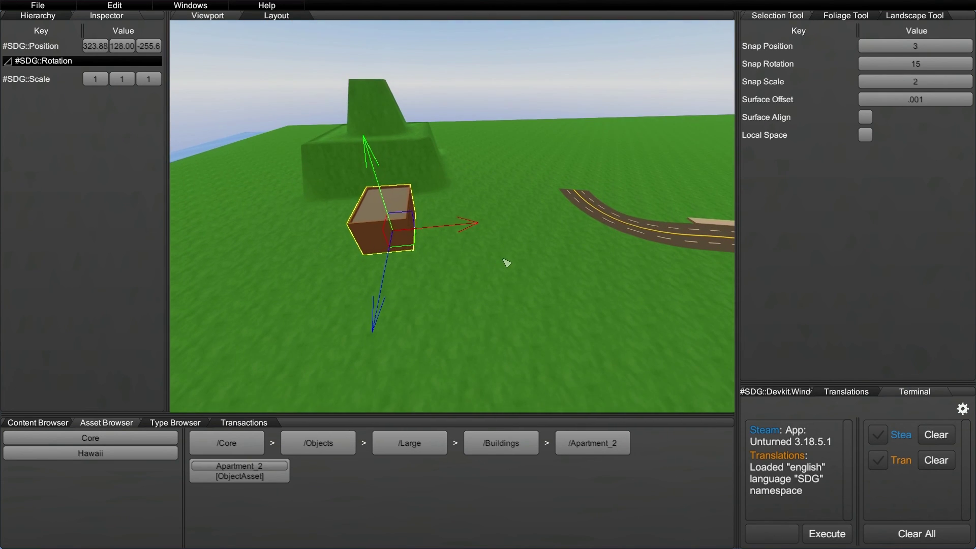
Set the building's position to X 323 and Z -300, and slide it back along Z to about -256.
left_click(99, 45)
type("32")
left_click(157, 46)
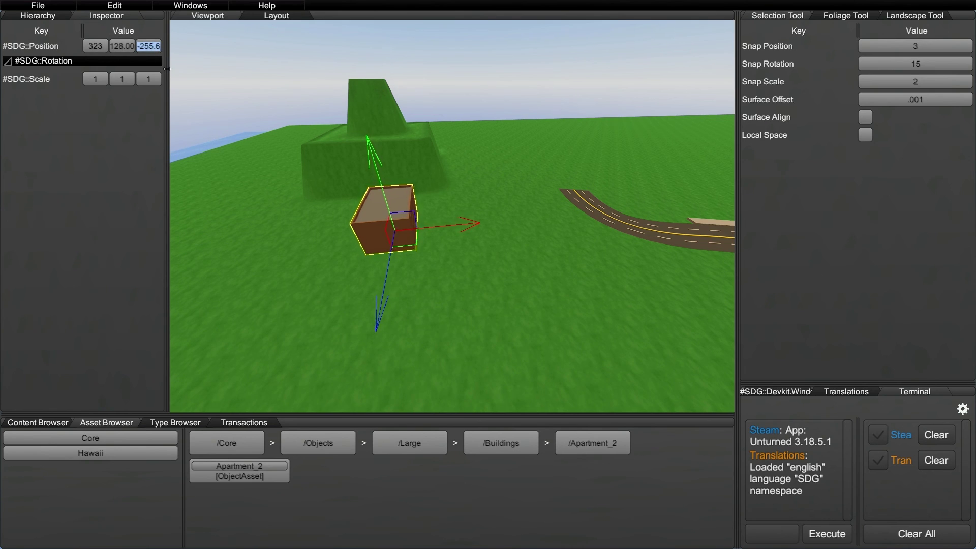
type("-300")
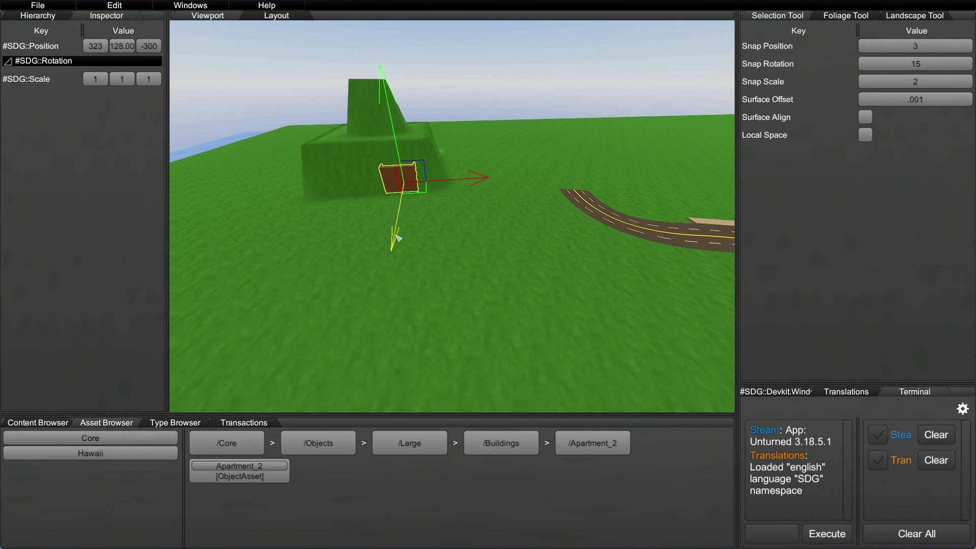
left_click_drag(397, 238, 400, 280)
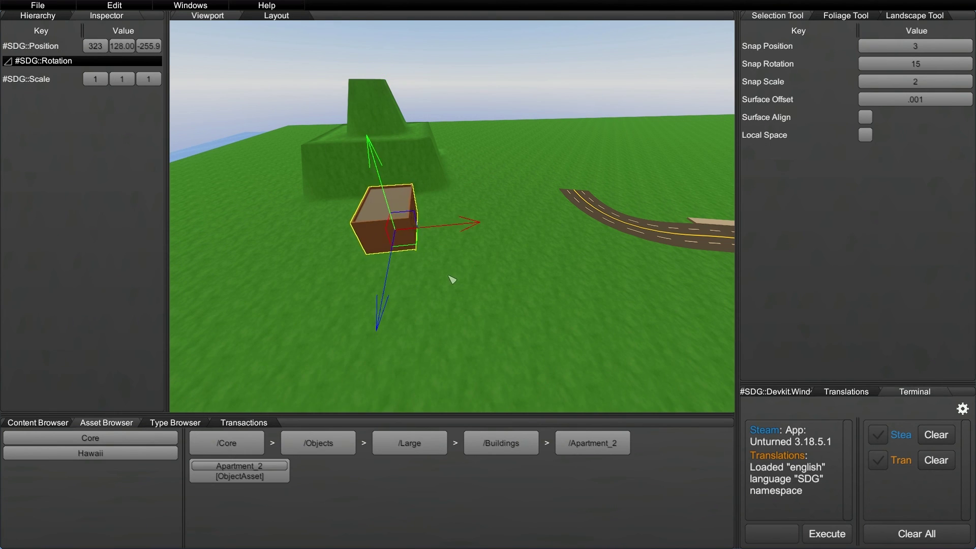
Set the apartment building's X scale to 1.2.
key("a")
key("w")
right_click_drag(432, 301, 501, 287)
key("d")
left_click(101, 84)
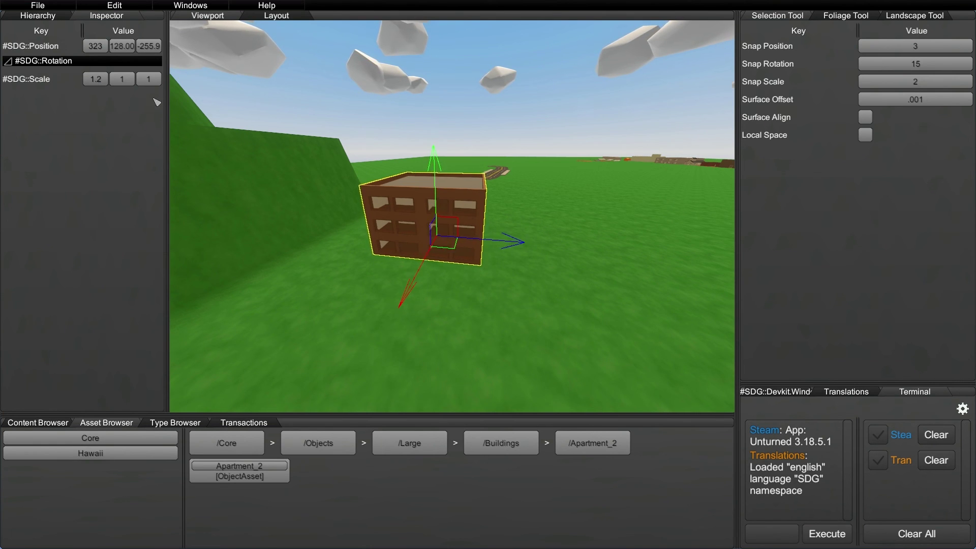
Examine the stretched apartment building from several sides.
key("d")
right_click_drag(407, 213, 193, 204)
key("w")
right_click_drag(356, 203, 600, 216)
key("s")
key("d")
key("w")
key("a")
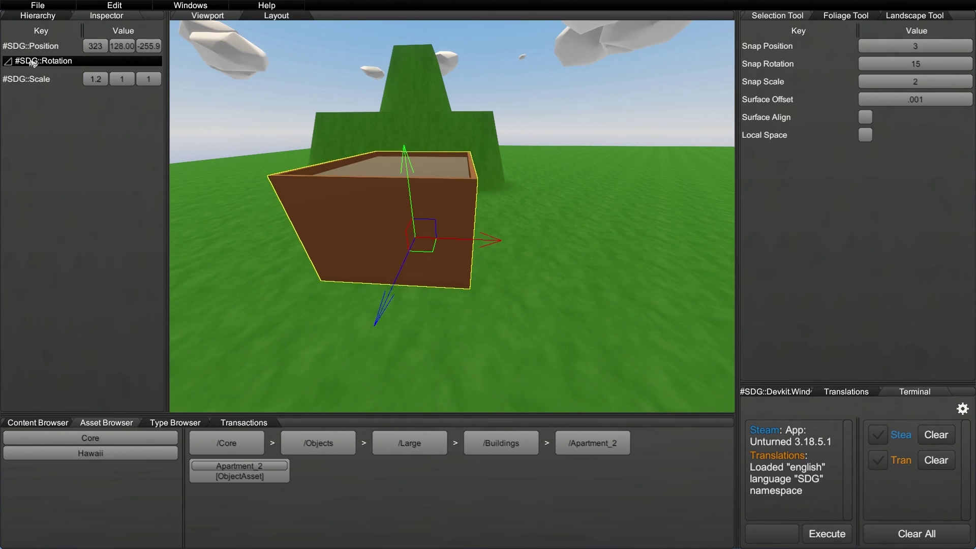
Collapse and expand the building's Rotation property repeatedly to check for editable rotation values.
left_click(9, 63)
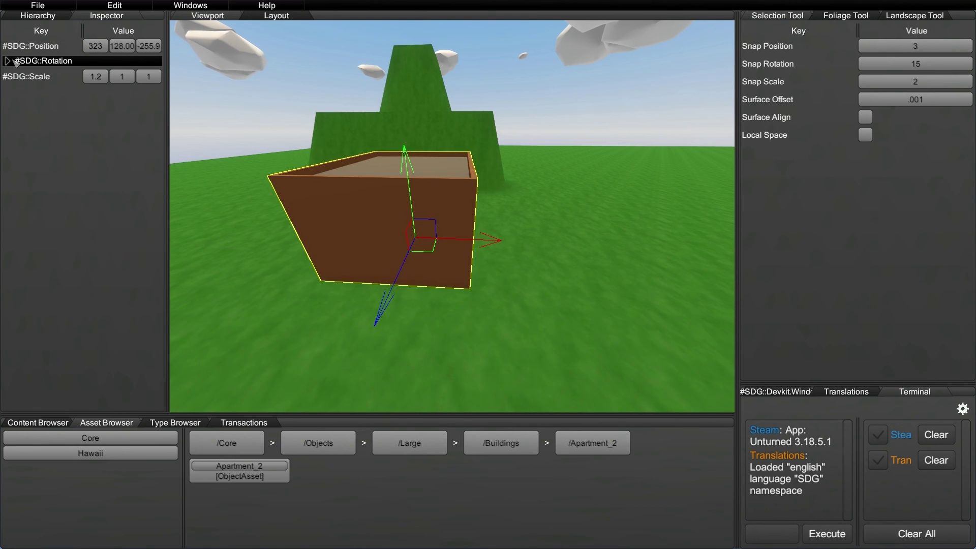
left_click(7, 63)
left_click(8, 63)
left_click(8, 64)
left_click(8, 64)
left_click(9, 65)
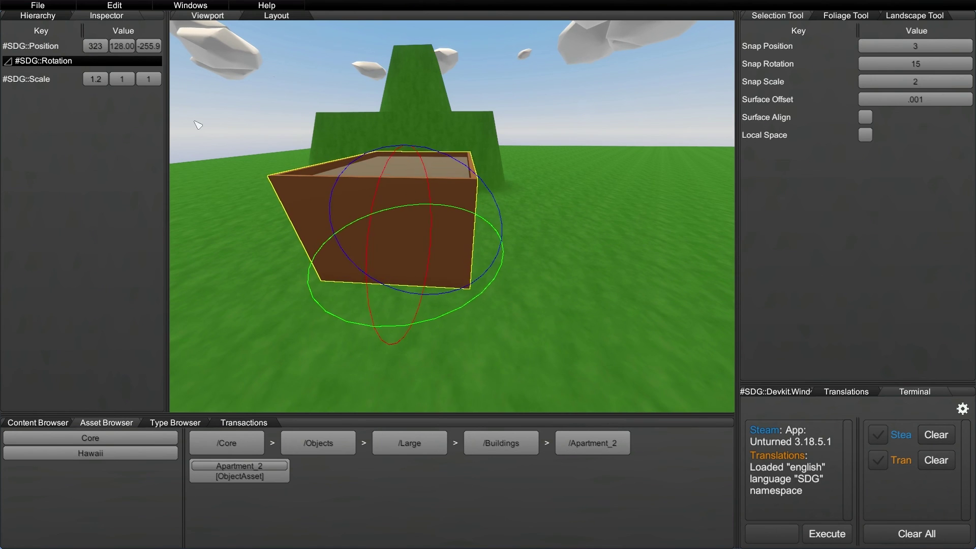
left_click(12, 62)
left_click(12, 62)
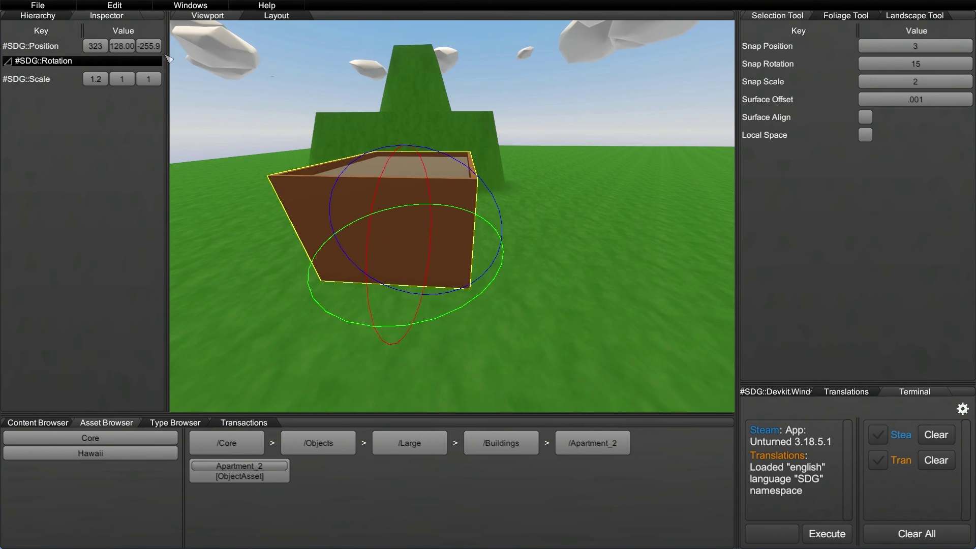
Rotate the apartment building about its vertical axis with the rotation gizmo.
right_click_drag(547, 258, 902, 330)
key("a")
key("a")
key("w")
key("a")
key("a")
mouse_move(6, 5)
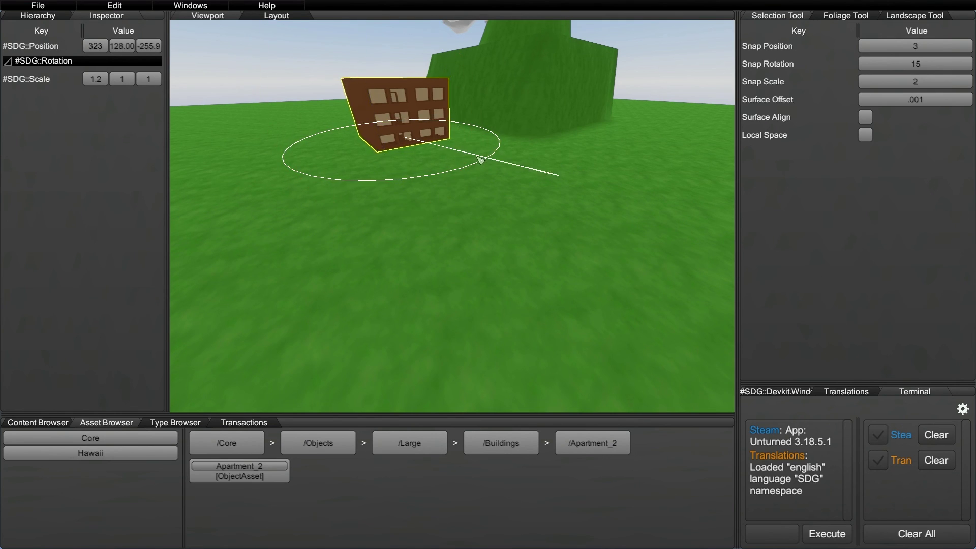
Examine the apartment building and its rotation rings from farther away.
right_click_drag(512, 218, 506, 267)
key("s")
key("a")
key("d")
key("a")
key("s")
key("d")
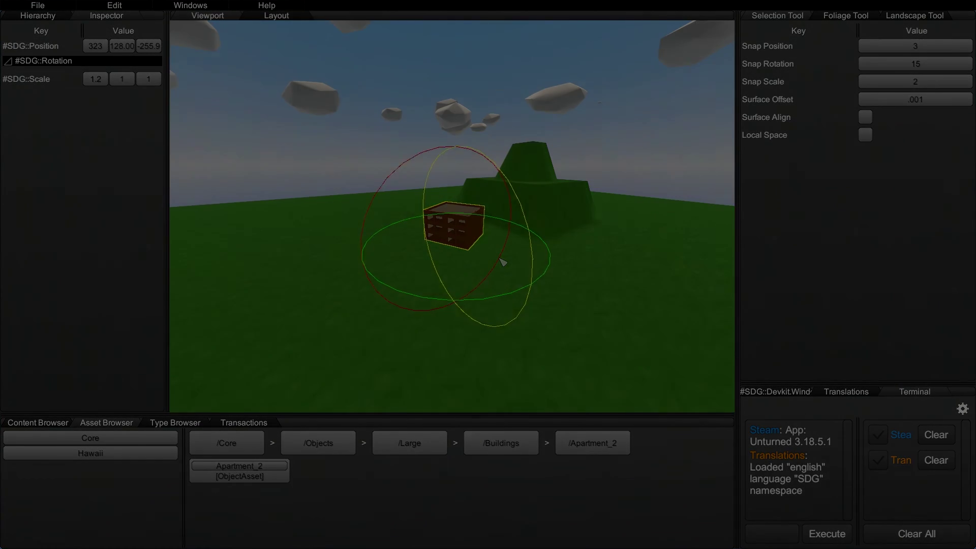